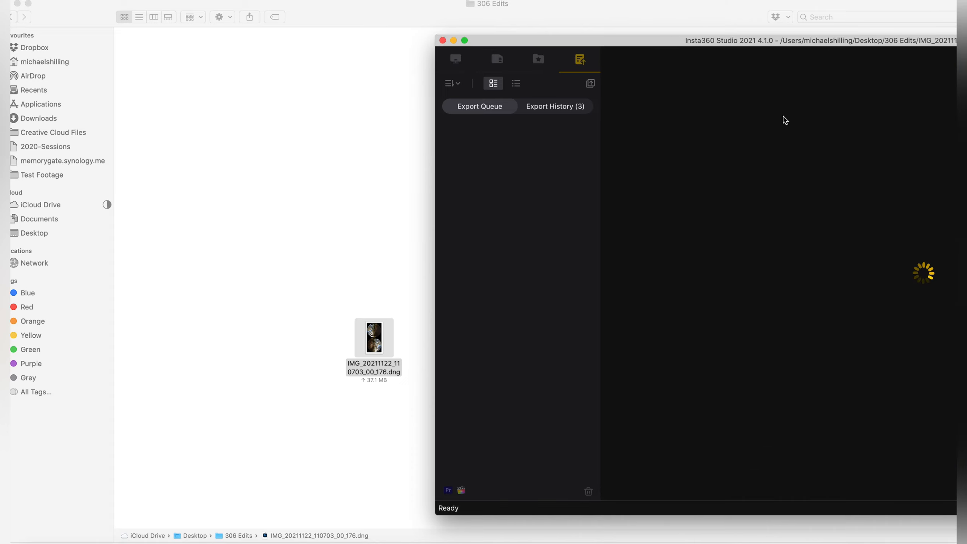
# - Examine the 360 photo of the forest by turning its inverted little-planet preview around the walking figure
pyautogui.moveTo(785, 40); pyautogui.dragTo(468, 37)
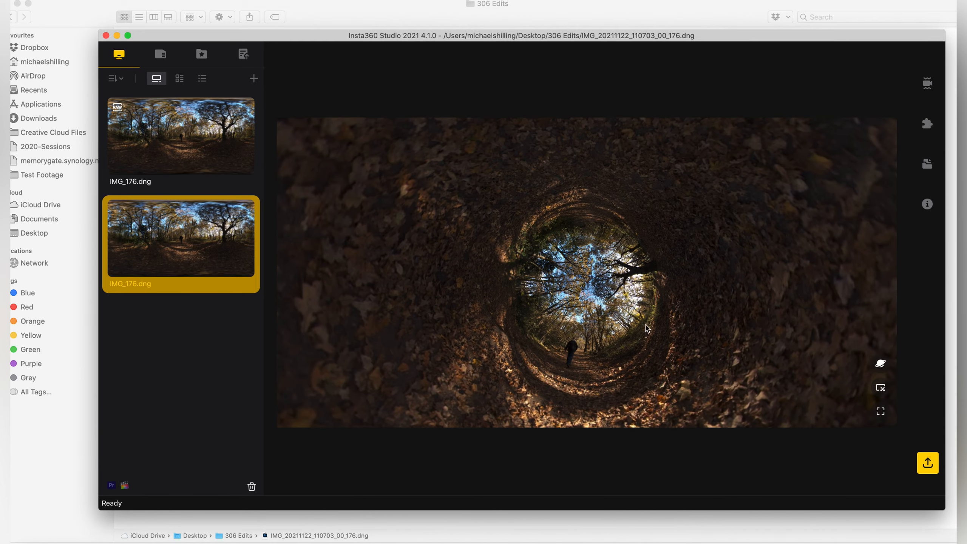
pyautogui.moveTo(601, 337); pyautogui.dragTo(607, 301)
pyautogui.moveTo(574, 343); pyautogui.dragTo(637, 339)
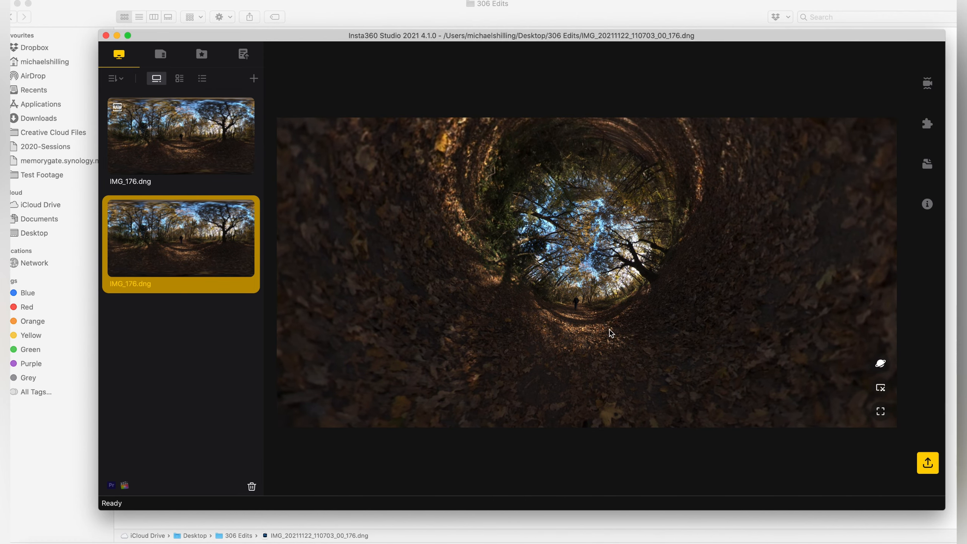
pyautogui.moveTo(611, 334); pyautogui.dragTo(607, 370)
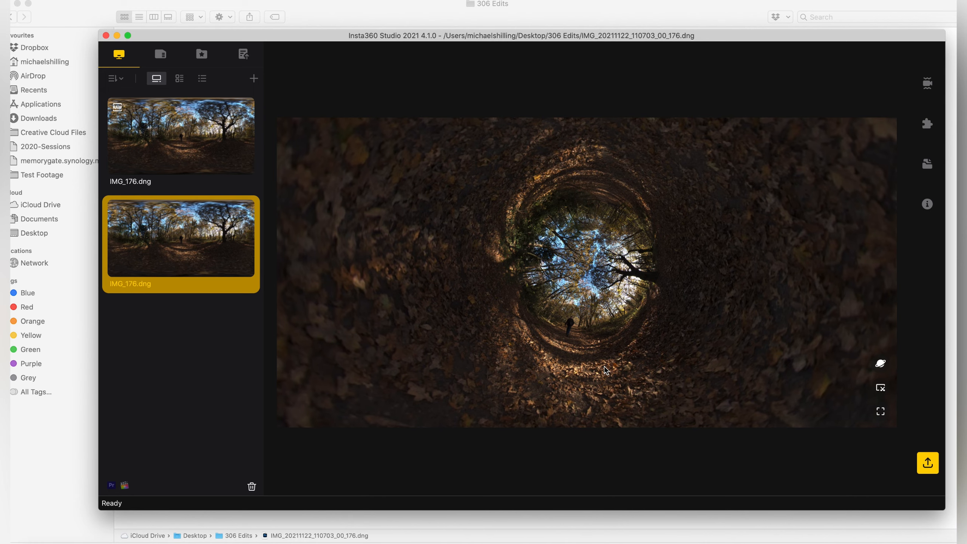
pyautogui.moveTo(583, 324); pyautogui.dragTo(619, 305)
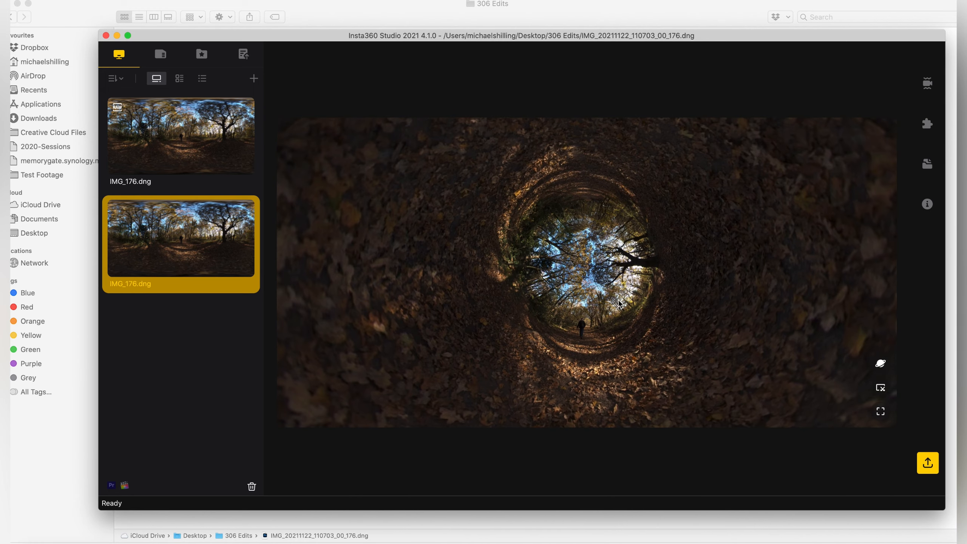
# - Export the 360 photo as IMG_20211122_110703_00_176(1).dng at 6080 x 3040 into the 306 Edits folder
pyautogui.click(927, 464)
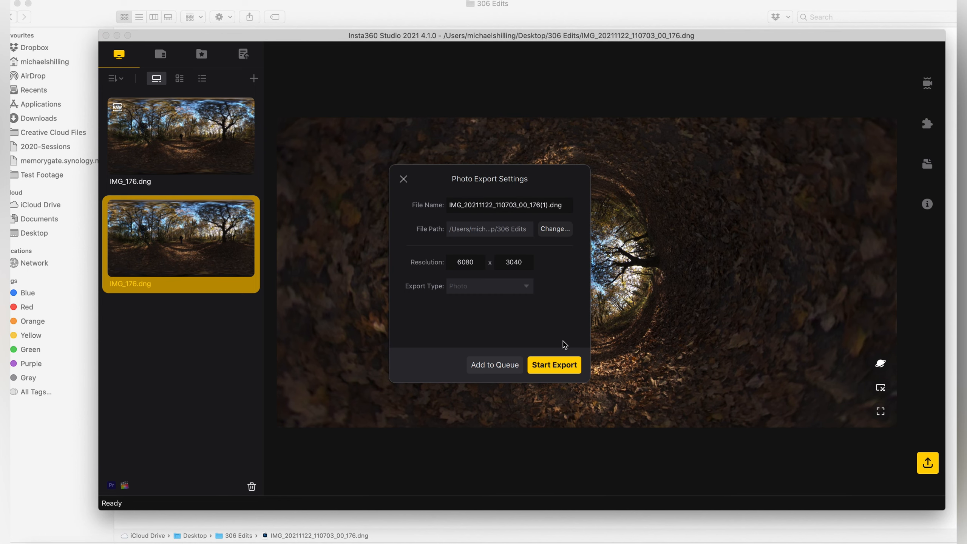
pyautogui.click(560, 366)
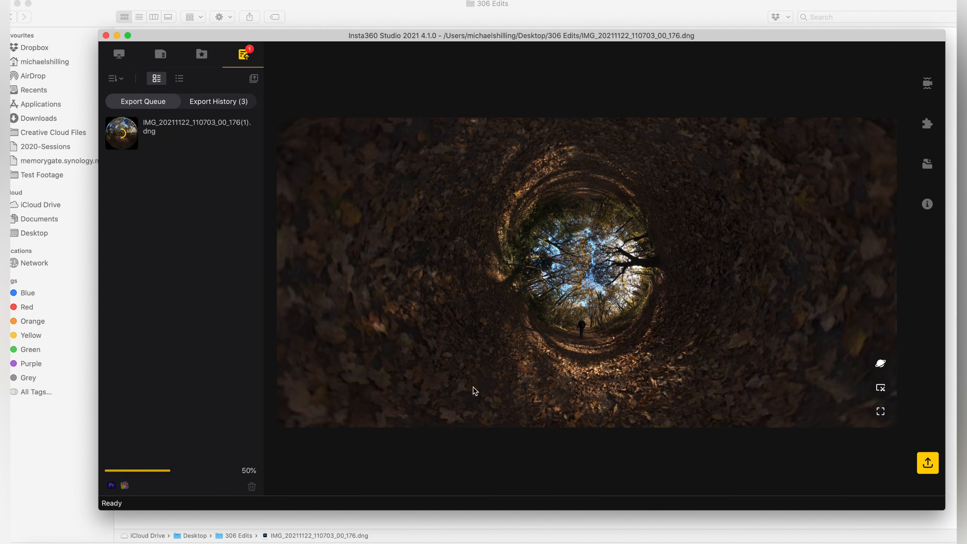
# - Switch to Finder, move the exported (1).dng file within the 306 Edits window and preview it
pyautogui.click(445, 518)
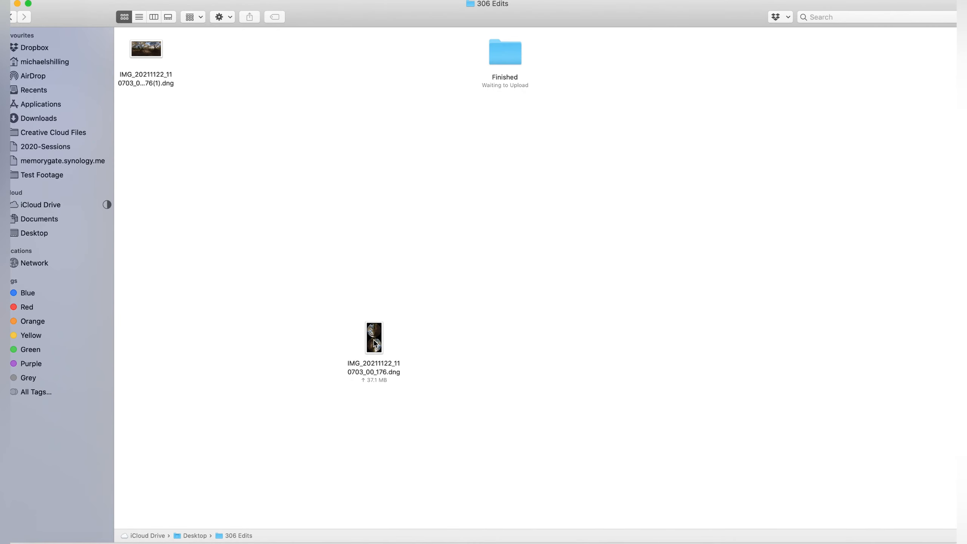
pyautogui.click(146, 49)
pyautogui.moveTo(145, 49); pyautogui.dragTo(314, 173)
pyautogui.press('space')
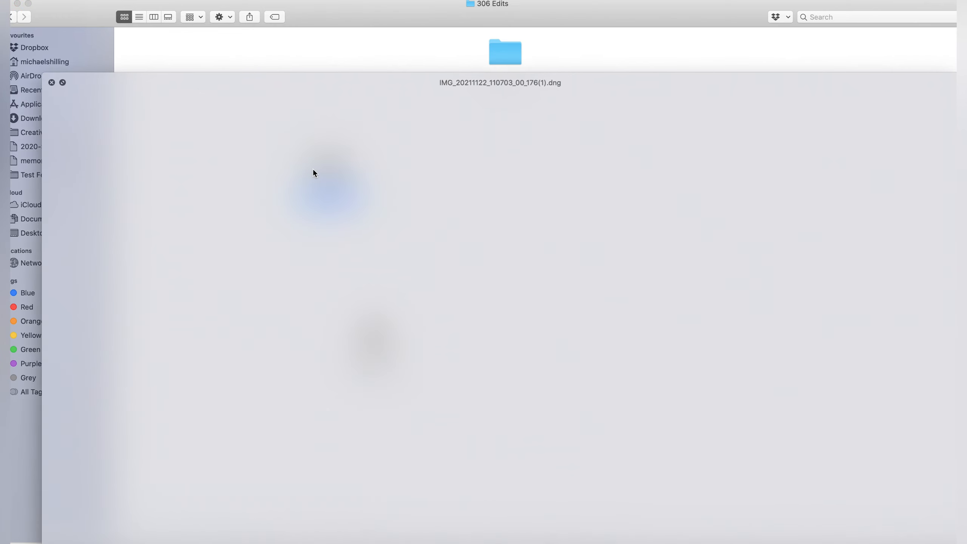
pyautogui.press('space')
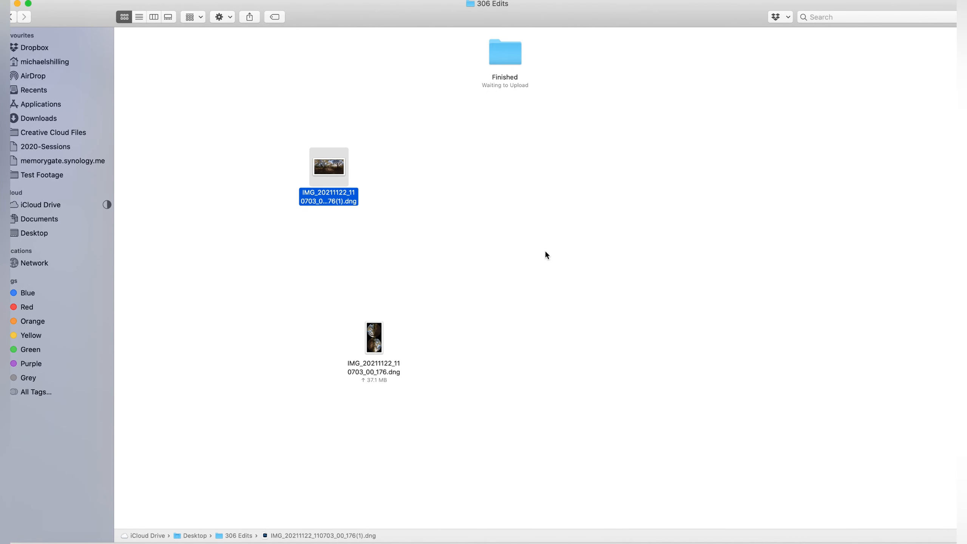
# - Open the exported DNG in Camera Raw and raise the calibration saturation, with Red Primary at +22 and Blue Primary also increased
pyautogui.moveTo(334, 170); pyautogui.dragTo(356, 540)
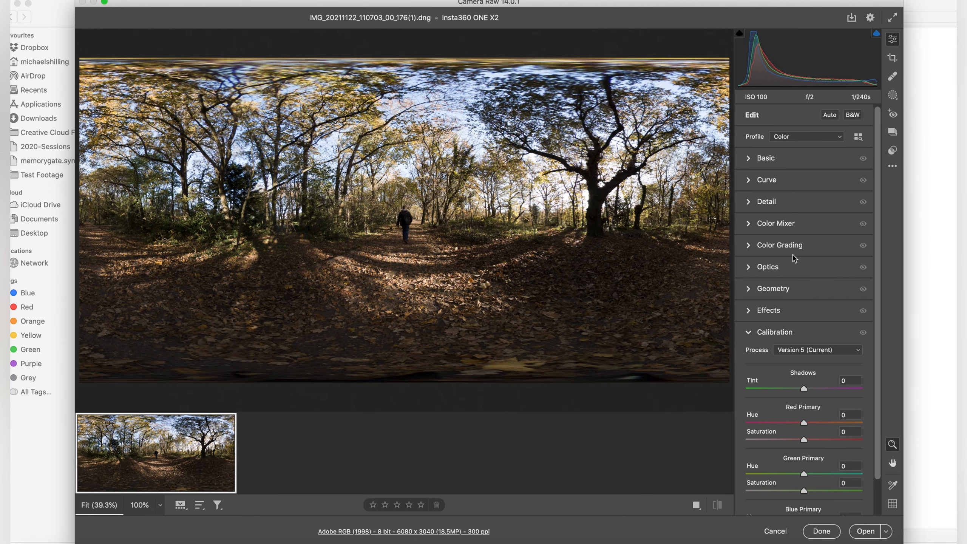
pyautogui.click(817, 439)
pyautogui.moveTo(877, 451); pyautogui.dragTo(879, 499)
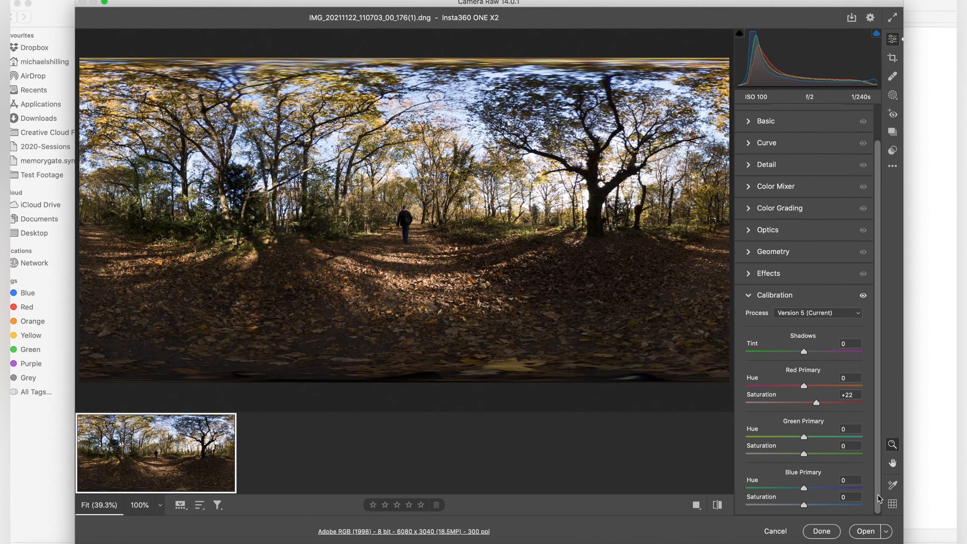
pyautogui.click(819, 505)
# - Set Color Noise Reduction to 0, Exposure to +0.25, Saturation to +38 and Temperature to 4100
pyautogui.click(766, 164)
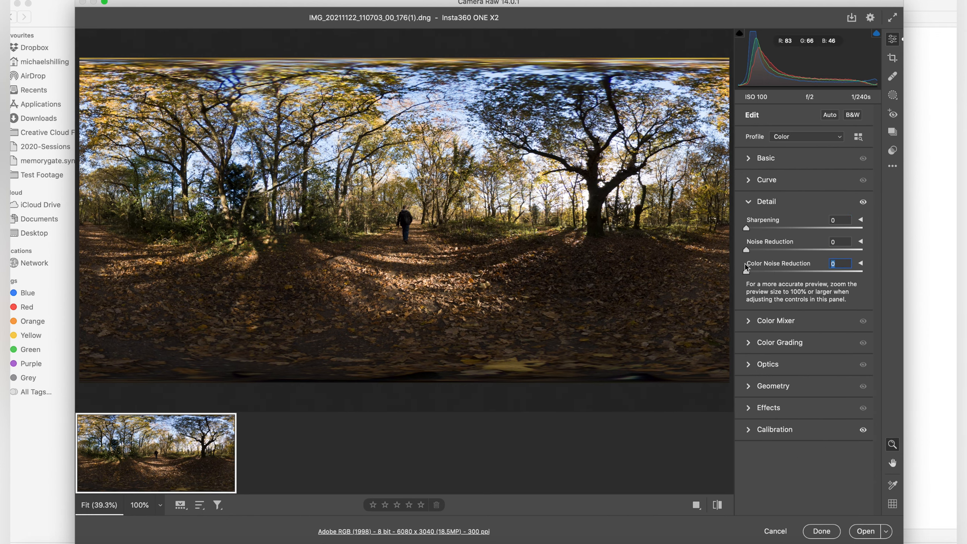
pyautogui.click(759, 159)
pyautogui.click(807, 245)
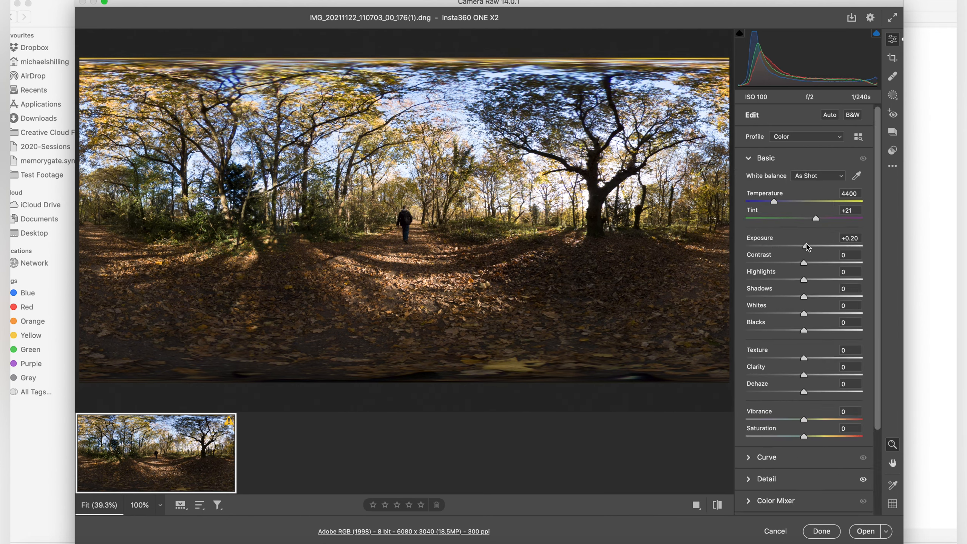
pyautogui.moveTo(811, 435); pyautogui.dragTo(826, 436)
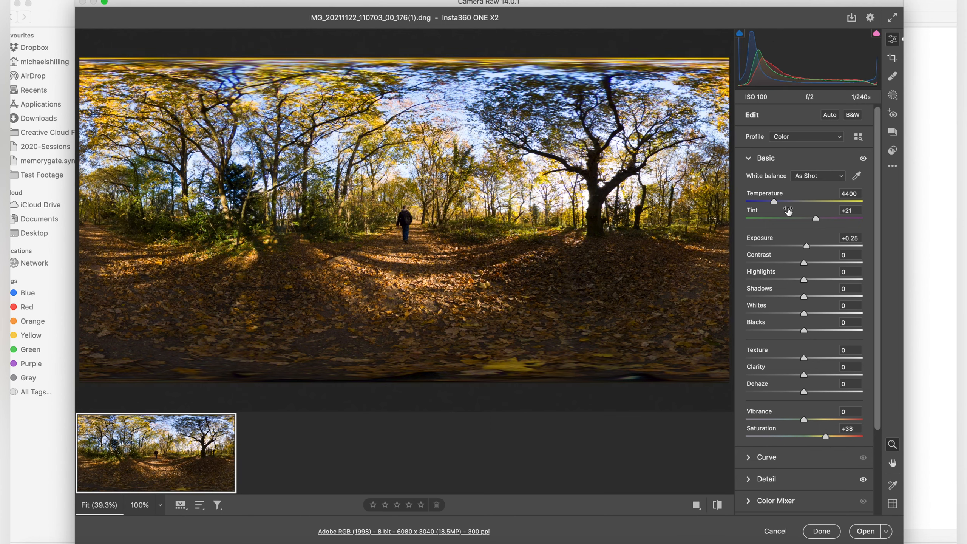
pyautogui.moveTo(775, 204); pyautogui.dragTo(772, 200)
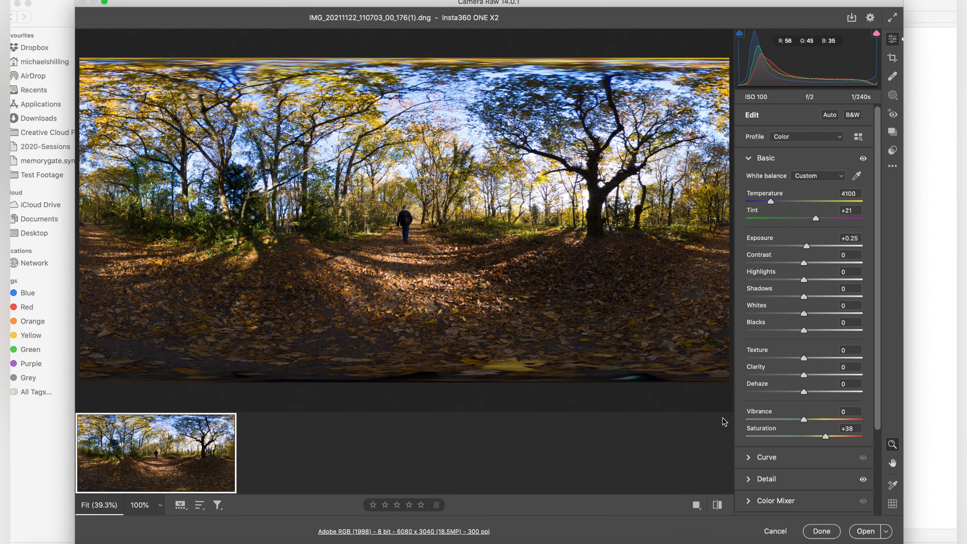
# - Open the adjusted image in Photoshop, save it as IMG_20211122_110703_00_176(1).jpg in 306 Edits, and close it
pyautogui.click(866, 531)
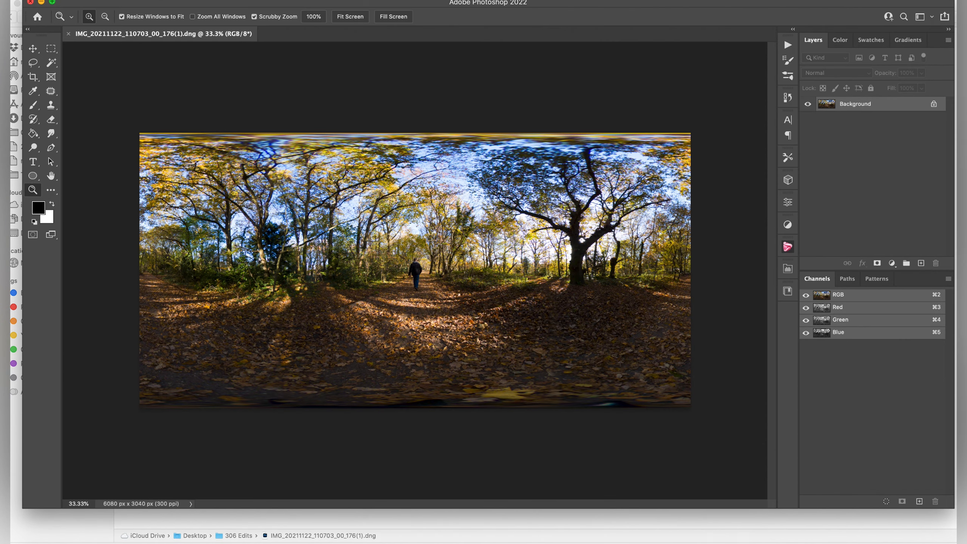
pyautogui.click(87, 0)
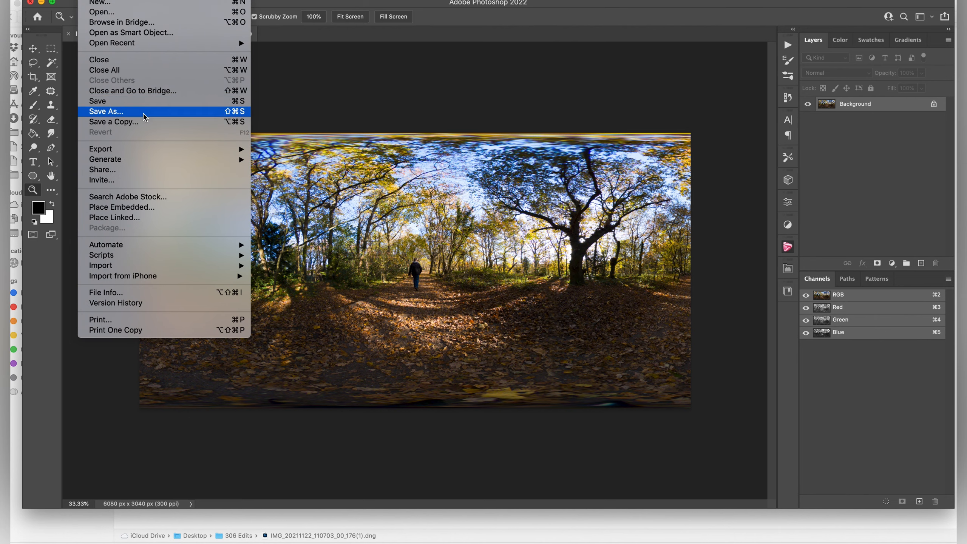
pyautogui.click(147, 102)
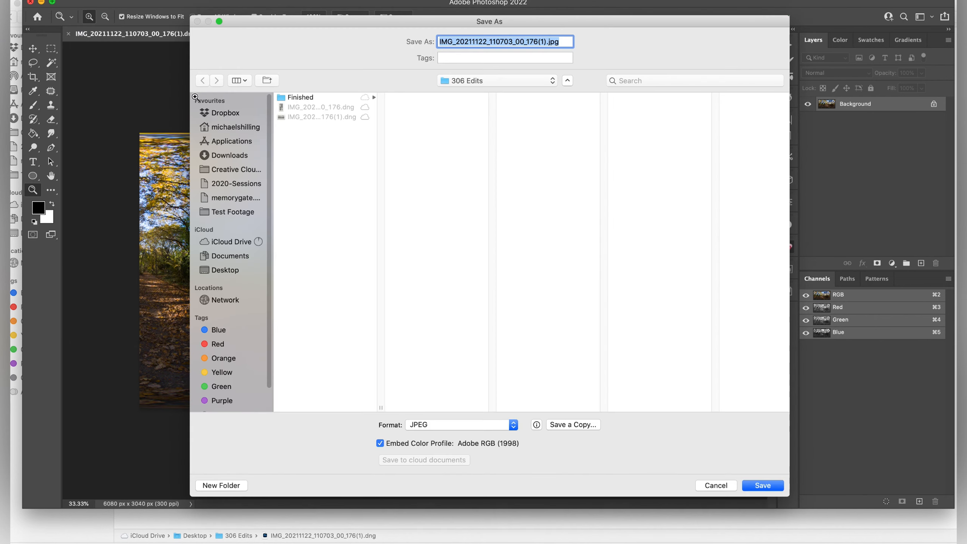
pyautogui.click(776, 484)
pyautogui.click(558, 141)
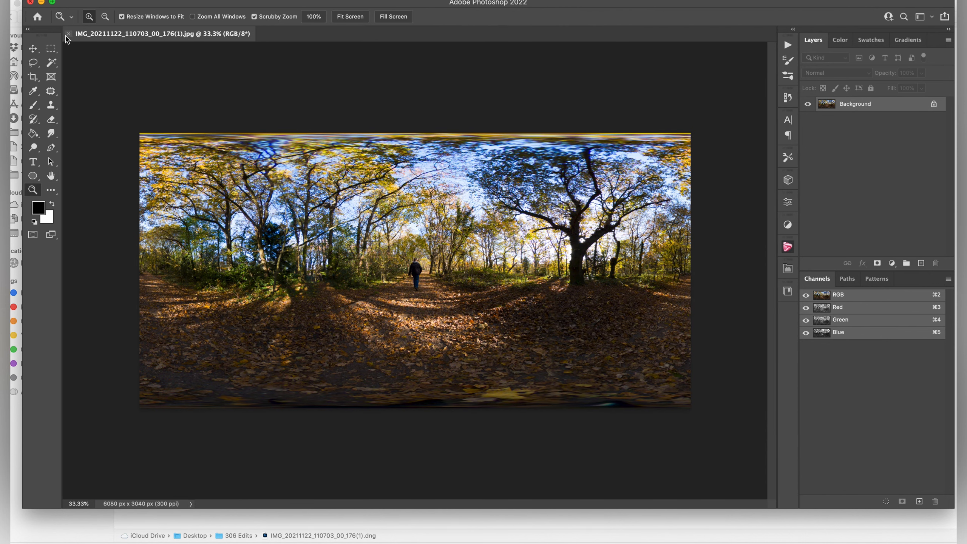
pyautogui.click(68, 33)
pyautogui.click(41, 2)
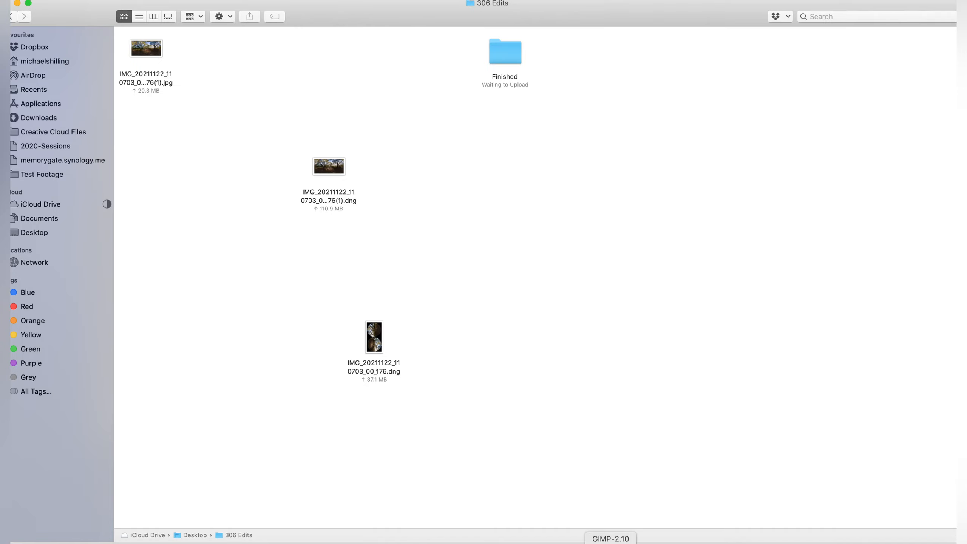
# - Launch GIMP and open the saved JPEG from the 306 Edits folder in it
pyautogui.click(611, 542)
pyautogui.moveTo(272, 34); pyautogui.dragTo(392, 50)
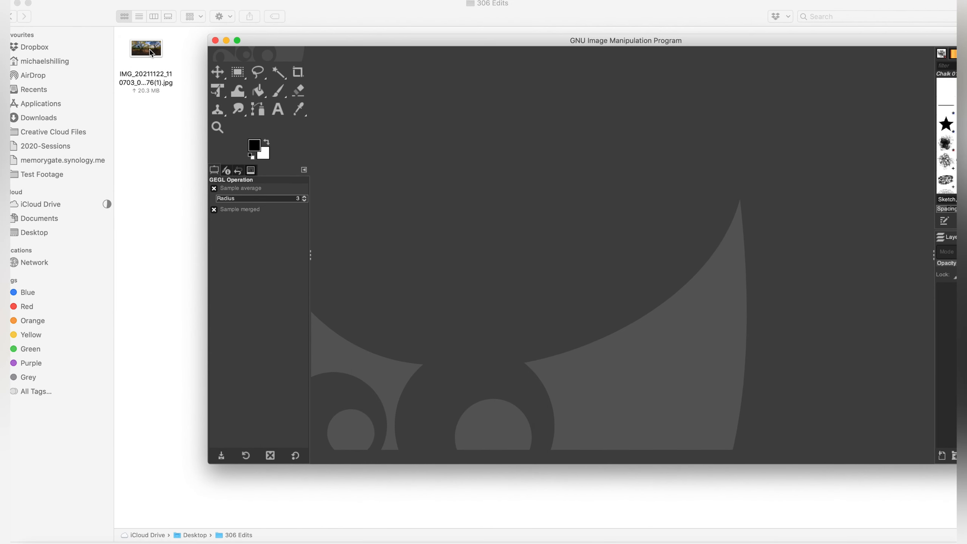
pyautogui.moveTo(147, 53); pyautogui.dragTo(579, 188)
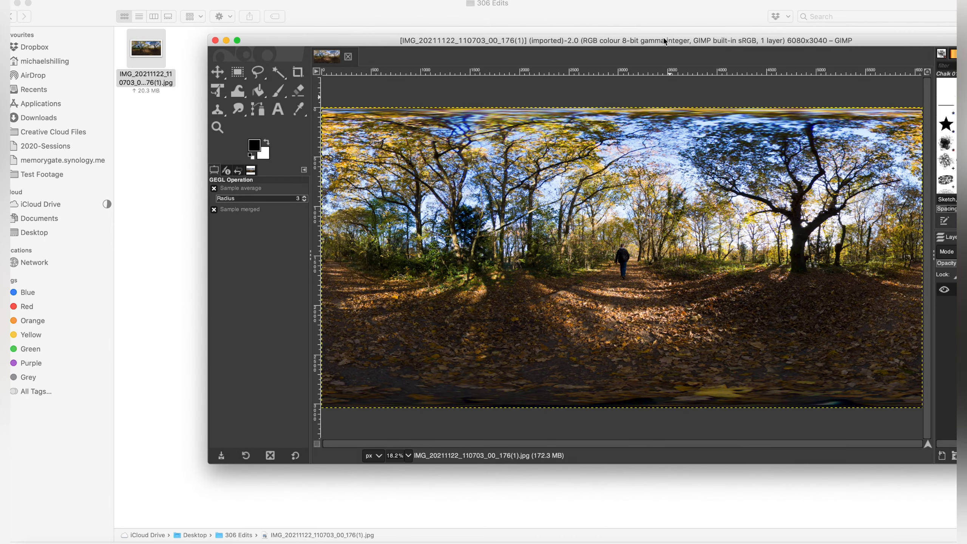
pyautogui.moveTo(662, 43); pyautogui.dragTo(529, 34)
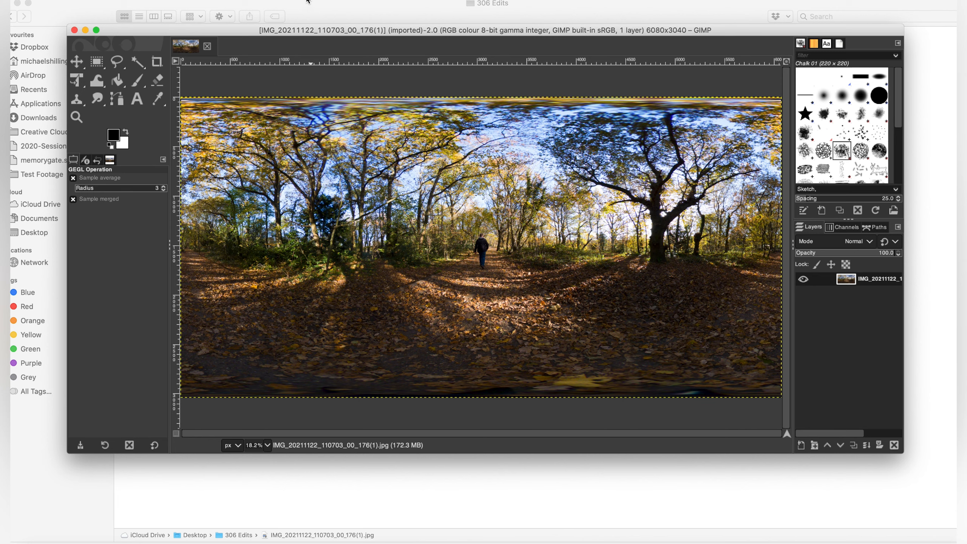
# - Apply the Little Planet filter to the panorama with Tilt -89.41, Pan -176.84 and Zoom 131.6
pyautogui.click(294, 0)
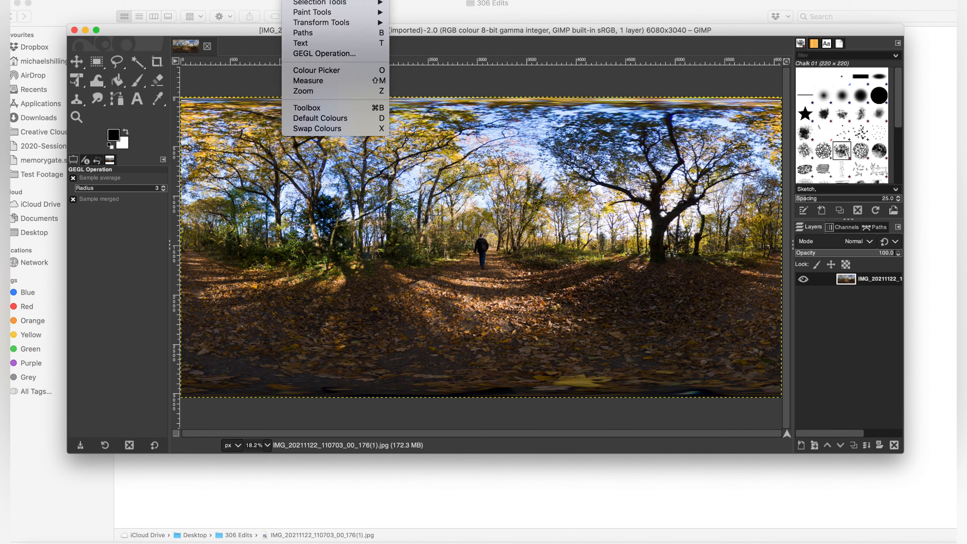
pyautogui.moveTo(332, 0)
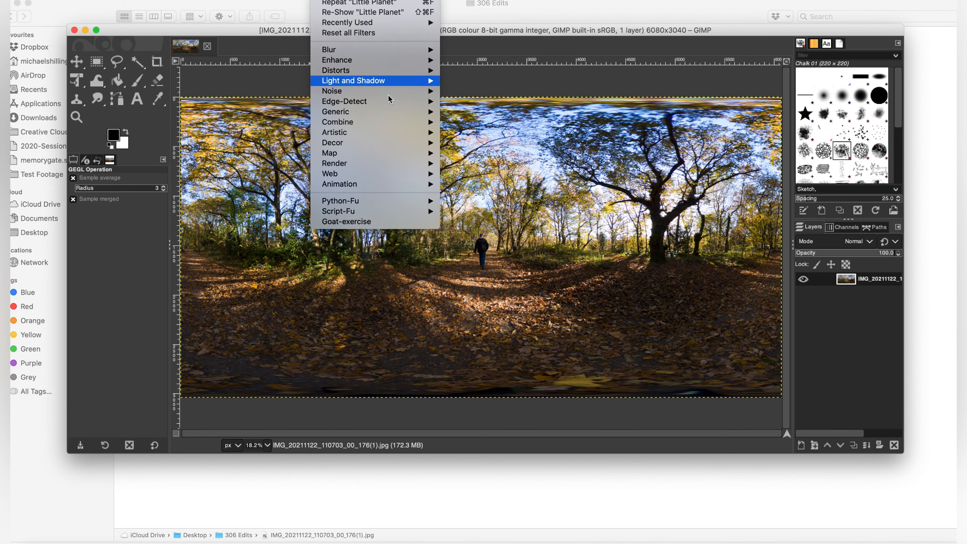
pyautogui.moveTo(402, 152)
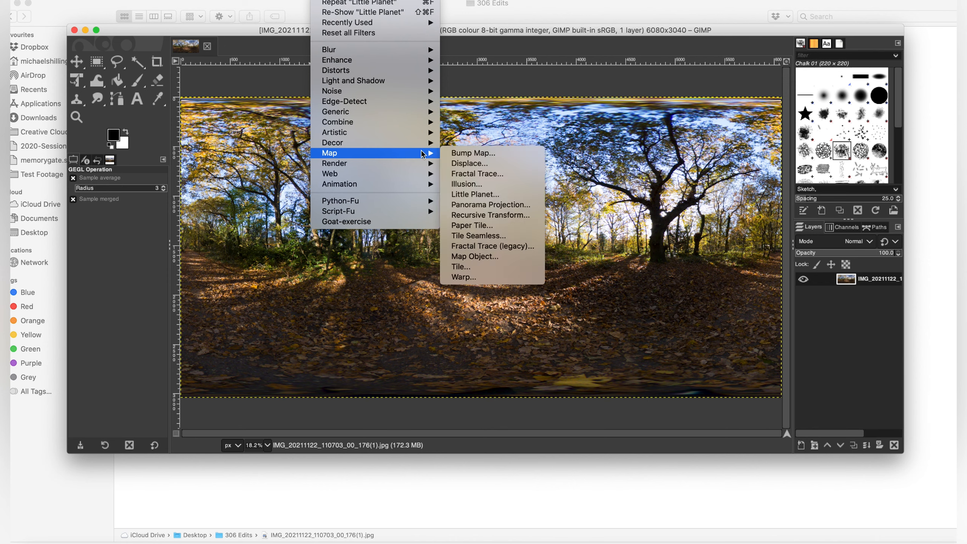
pyautogui.click(476, 194)
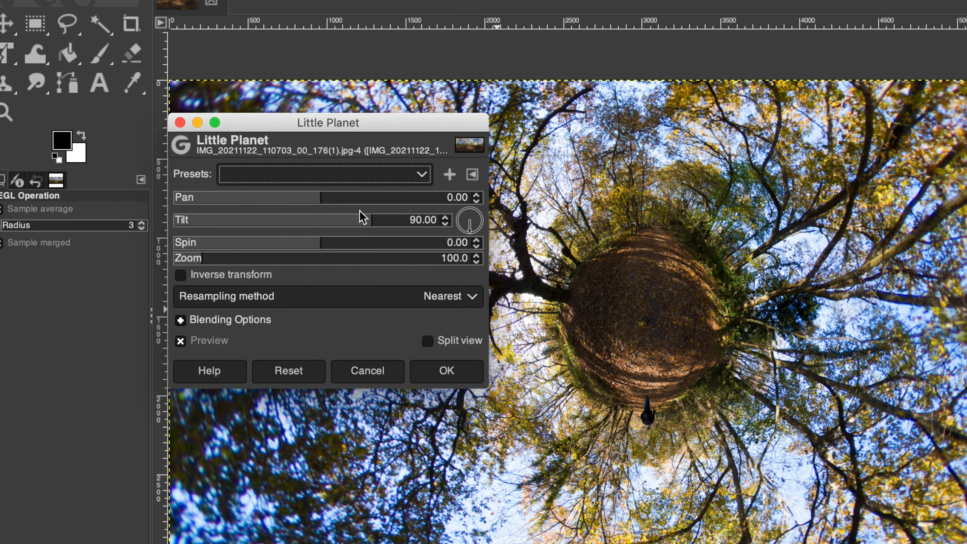
pyautogui.moveTo(362, 216); pyautogui.dragTo(239, 218)
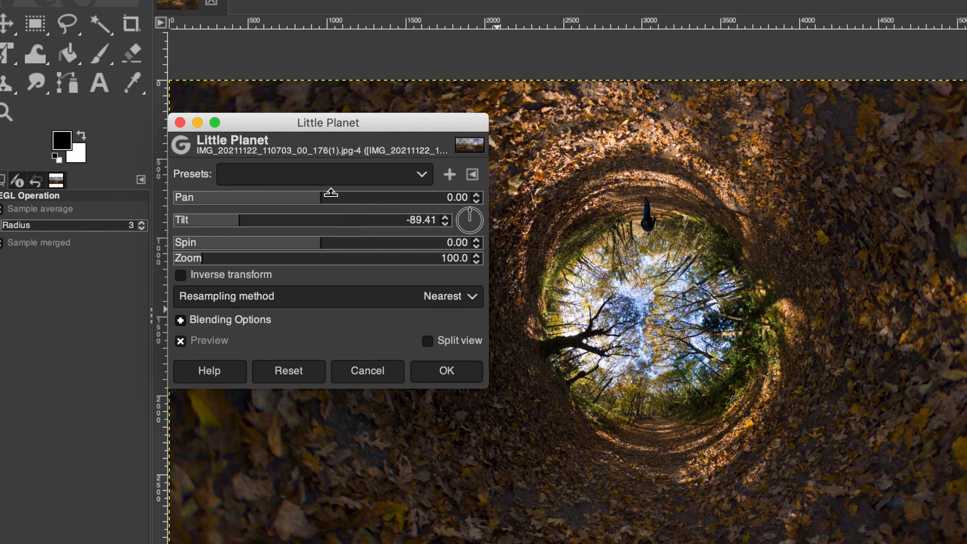
pyautogui.moveTo(320, 192); pyautogui.dragTo(246, 192)
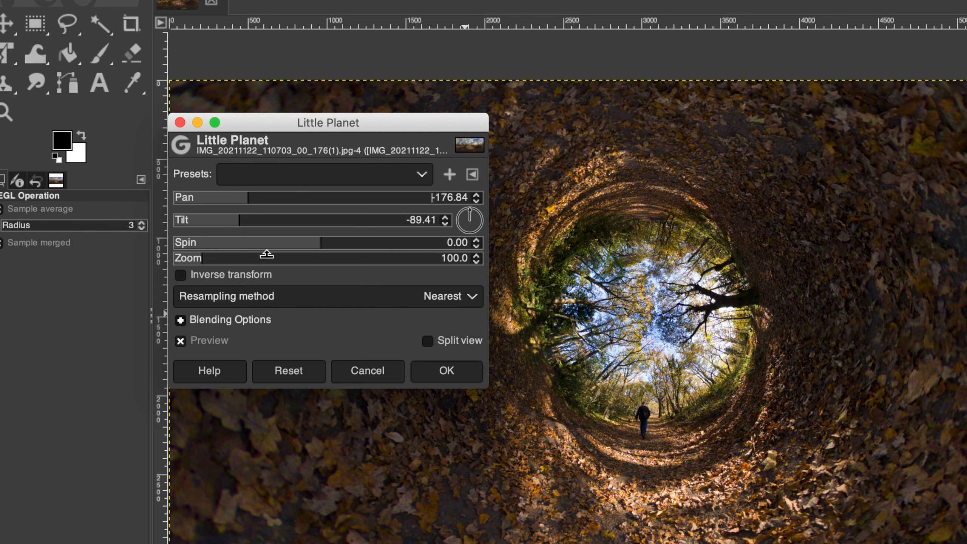
pyautogui.moveTo(200, 259); pyautogui.dragTo(212, 260)
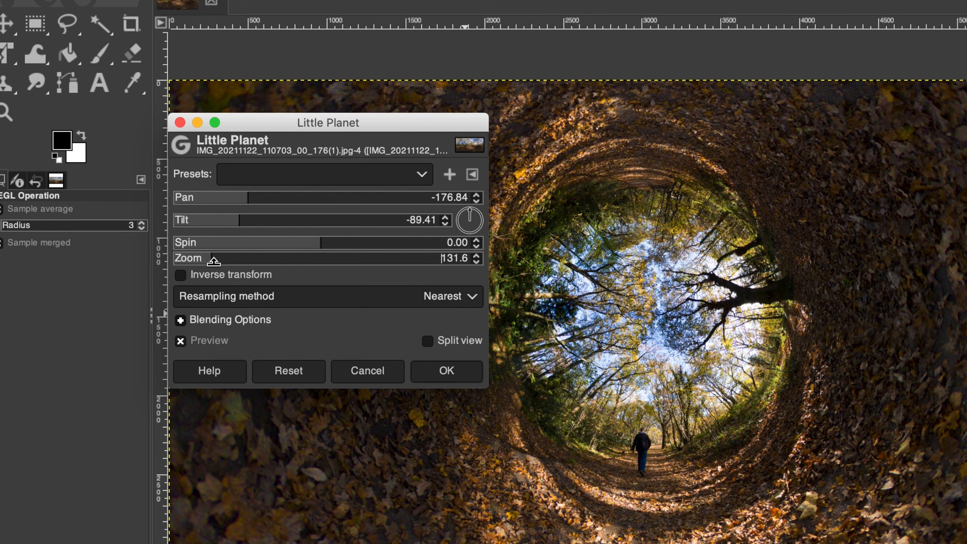
pyautogui.click(460, 373)
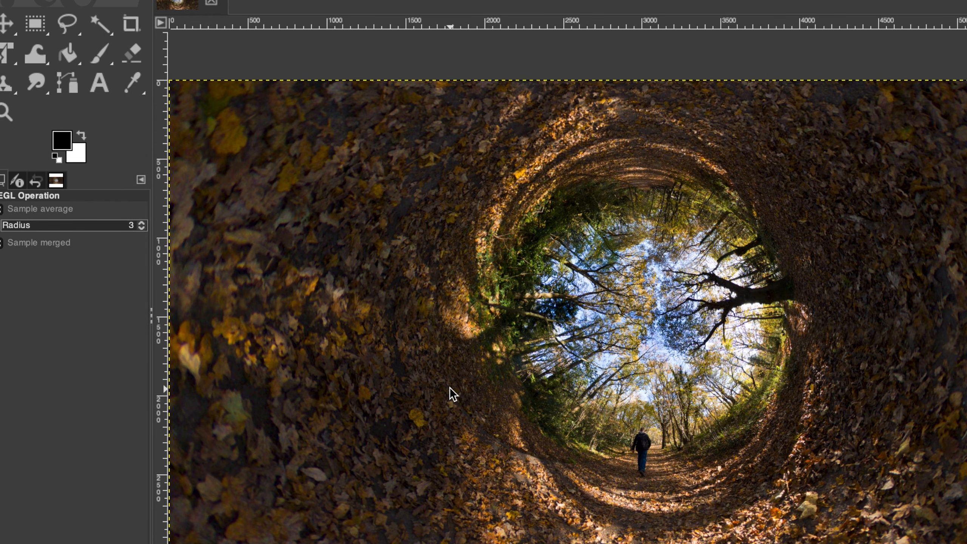
# - Export the little-planet image as a JPEG at quality 98, replacing IMG_20211122_110703_00_176(1).jpg in the 306 Edits folder
pyautogui.click(130, 23)
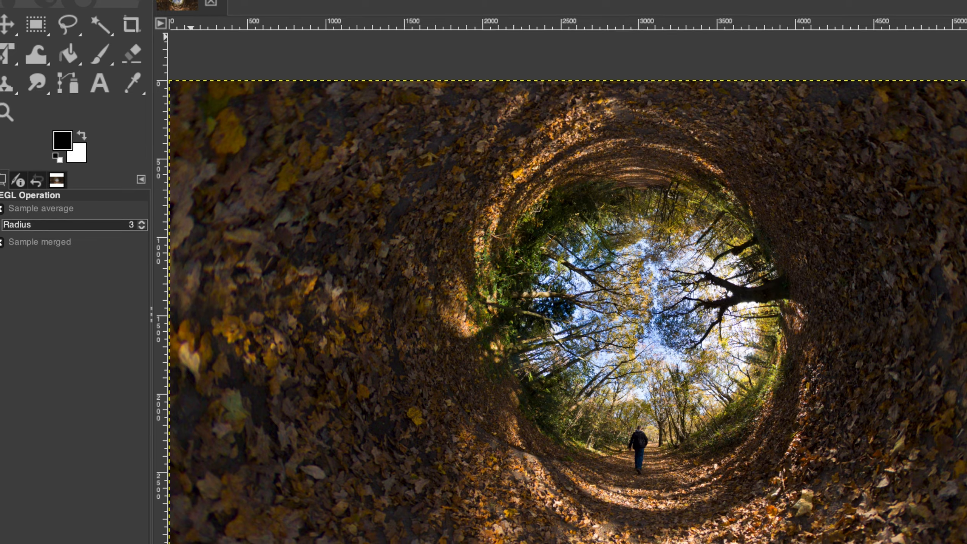
pyautogui.click(29, 0)
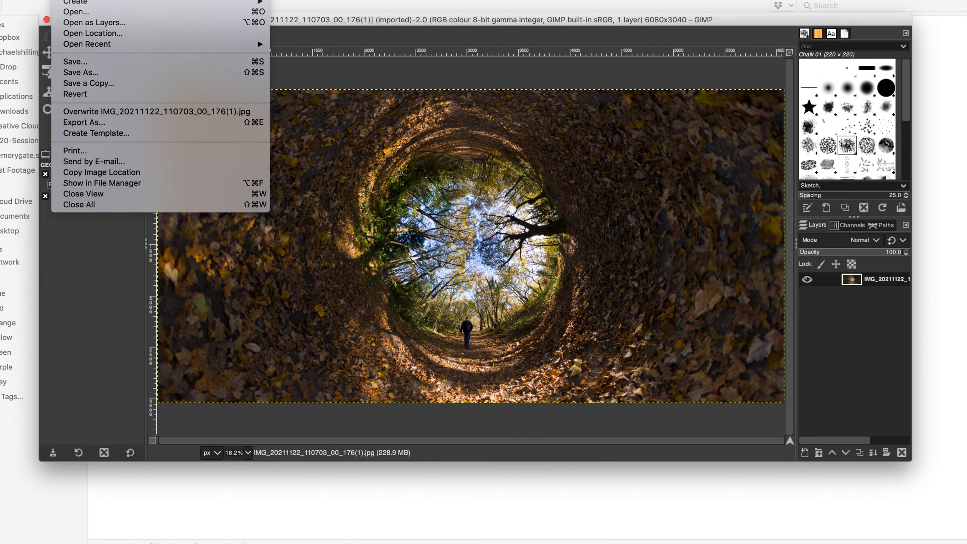
pyautogui.click(126, 125)
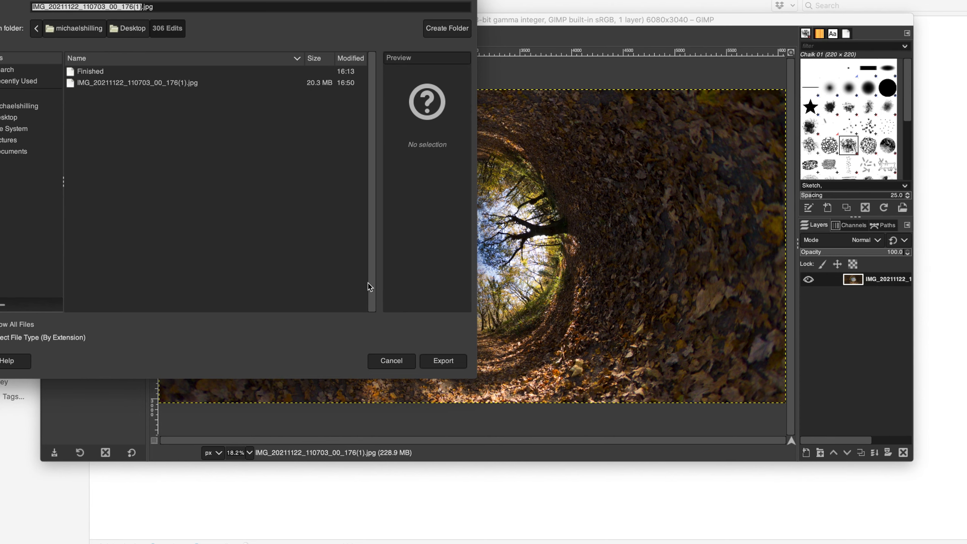
pyautogui.click(443, 360)
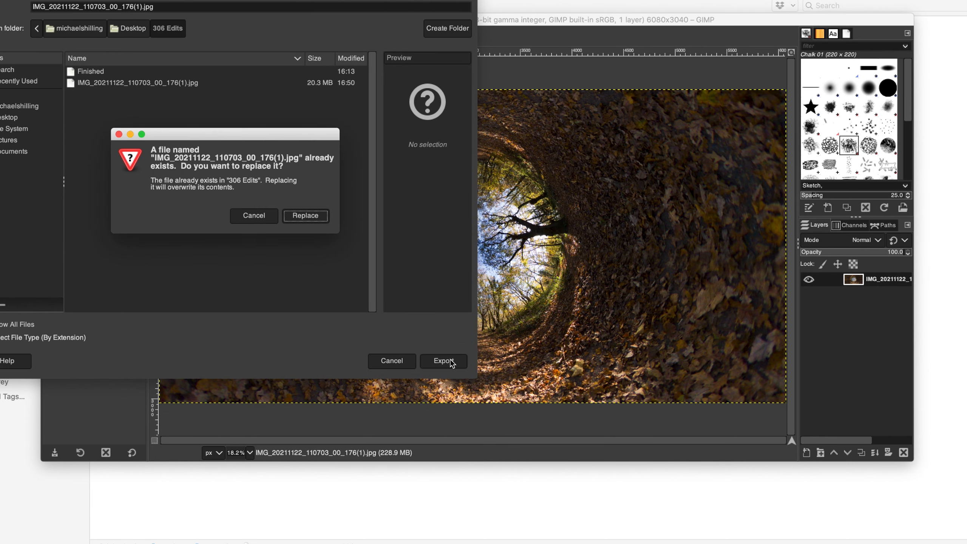
pyautogui.click(315, 218)
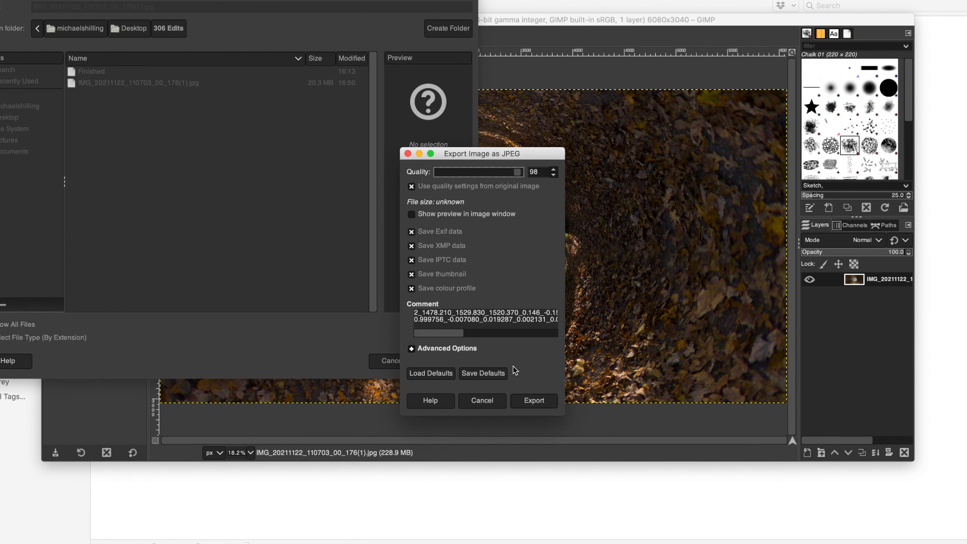
pyautogui.click(534, 400)
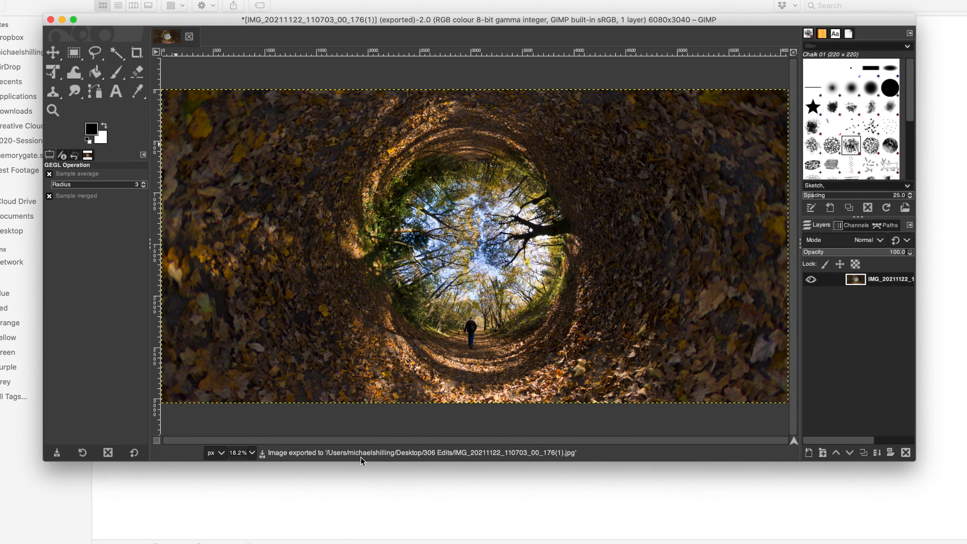
# - Quit GIMP discarding the unsaved changes, and preview the exported JPEG in the 306 Edits folder in Finder
pyautogui.click(51, 20)
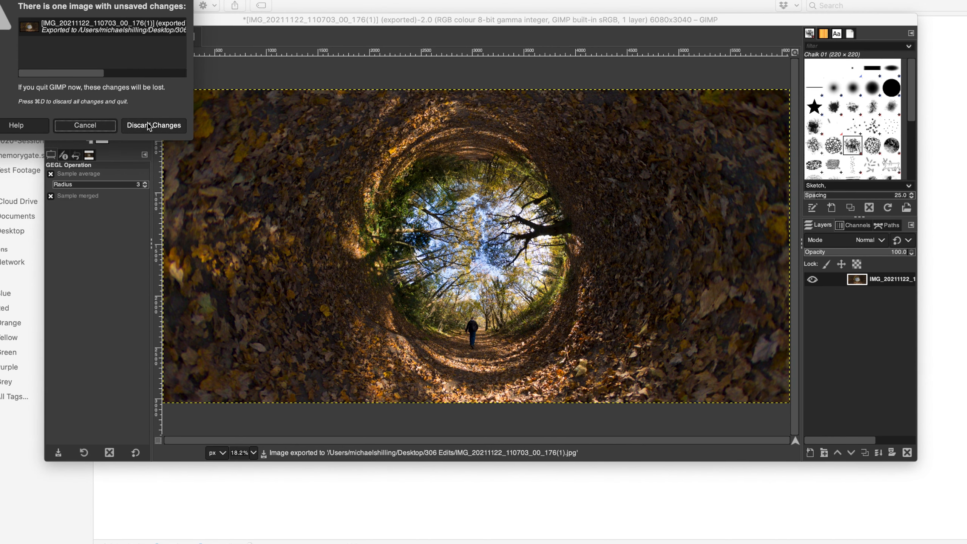
pyautogui.click(151, 125)
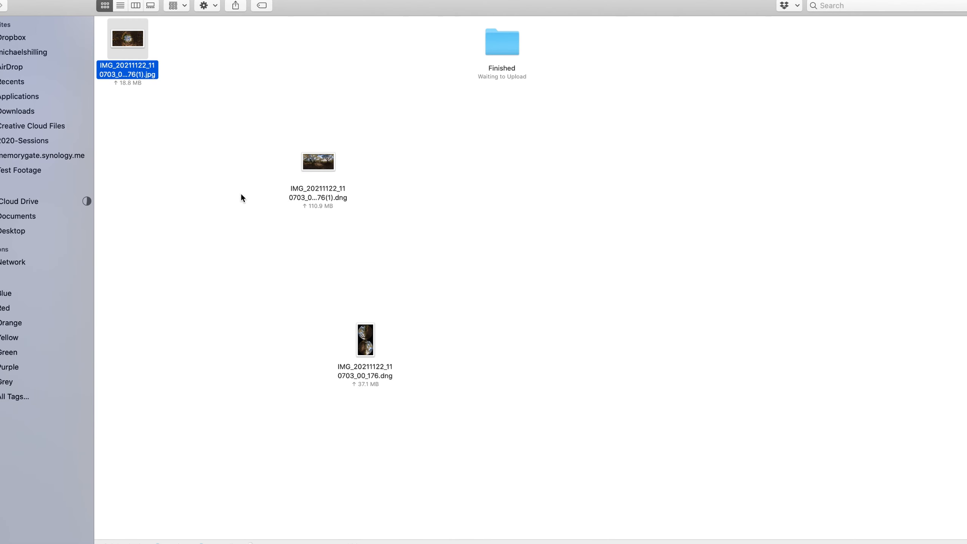
pyautogui.press('space')
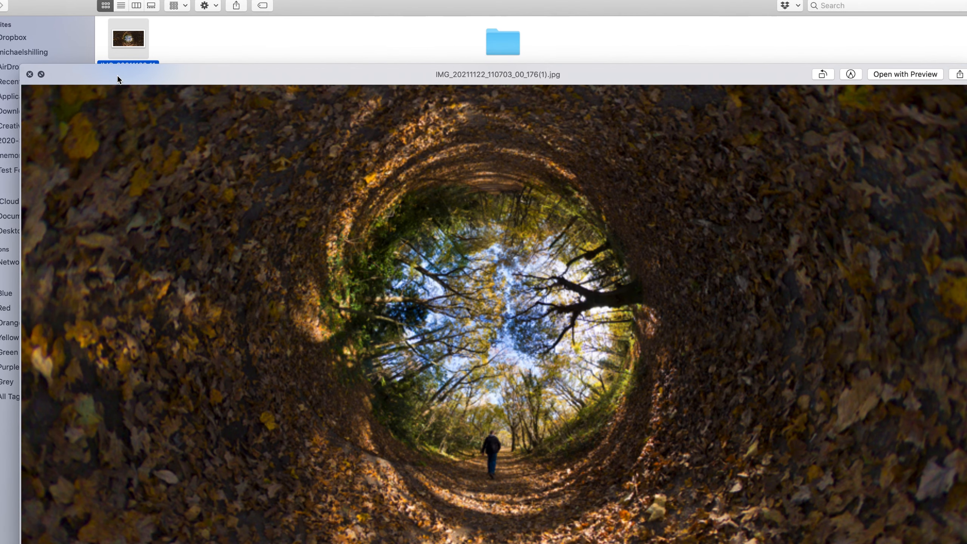
pyautogui.press('space')
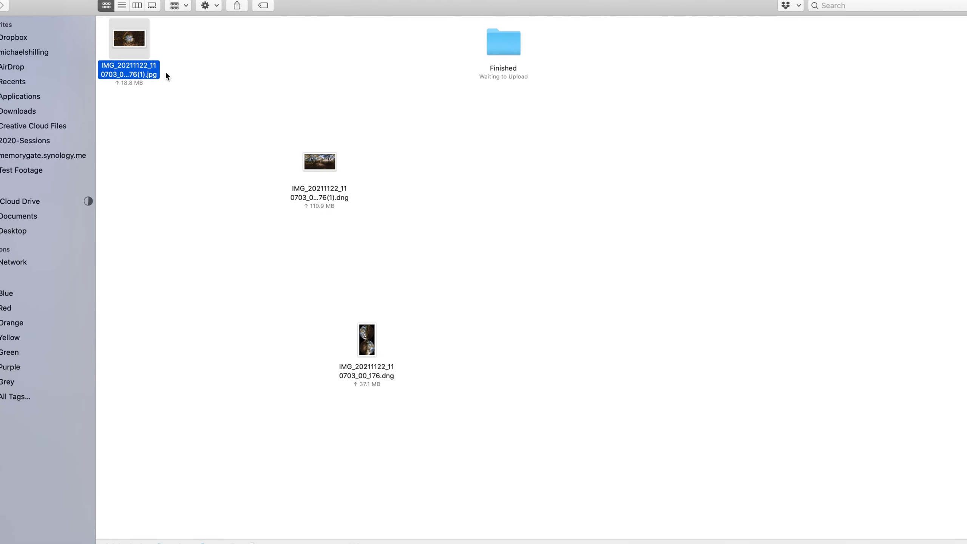
# - Open the exported JPEG in Photoshop and crop it to a centred 1:1 square around the tunnel
pyautogui.moveTo(134, 49); pyautogui.dragTo(370, 542)
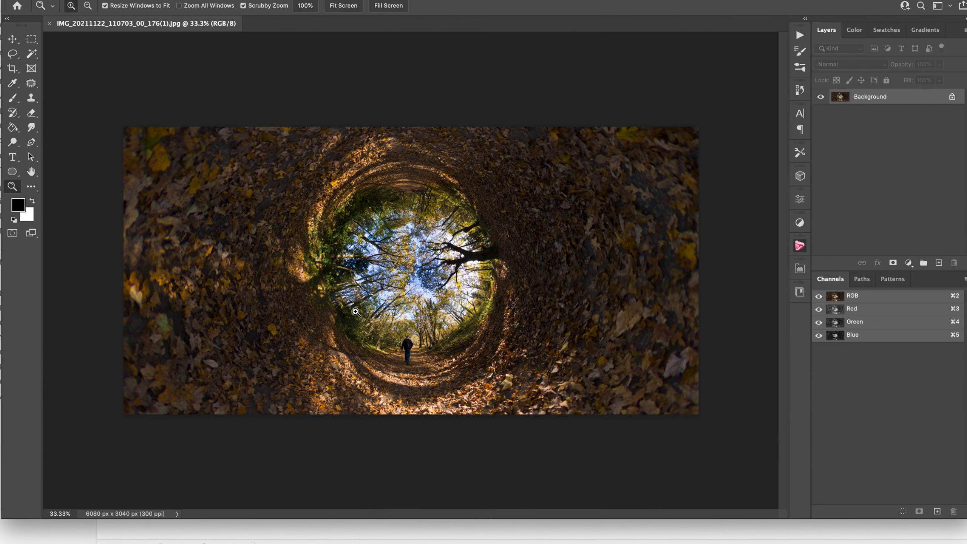
pyautogui.click(12, 68)
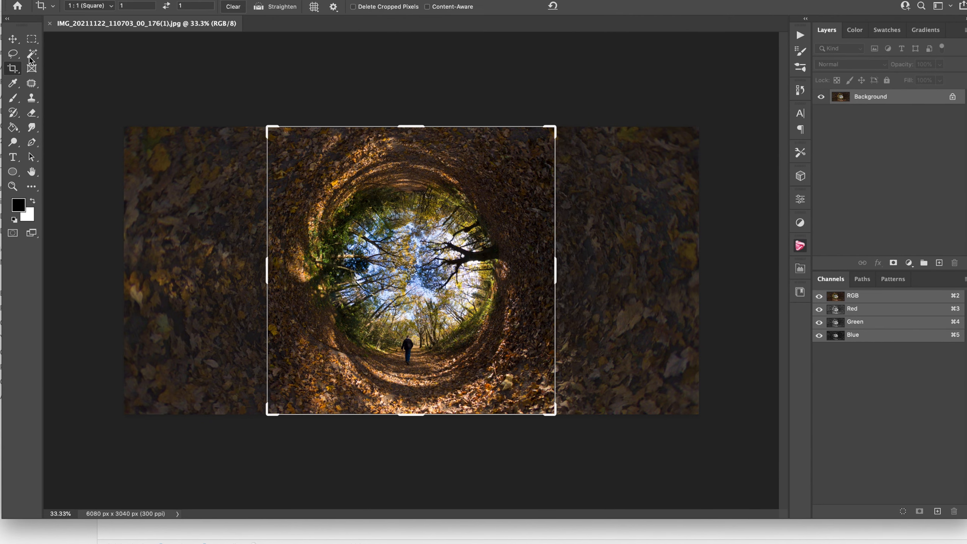
pyautogui.moveTo(463, 308); pyautogui.dragTo(465, 309)
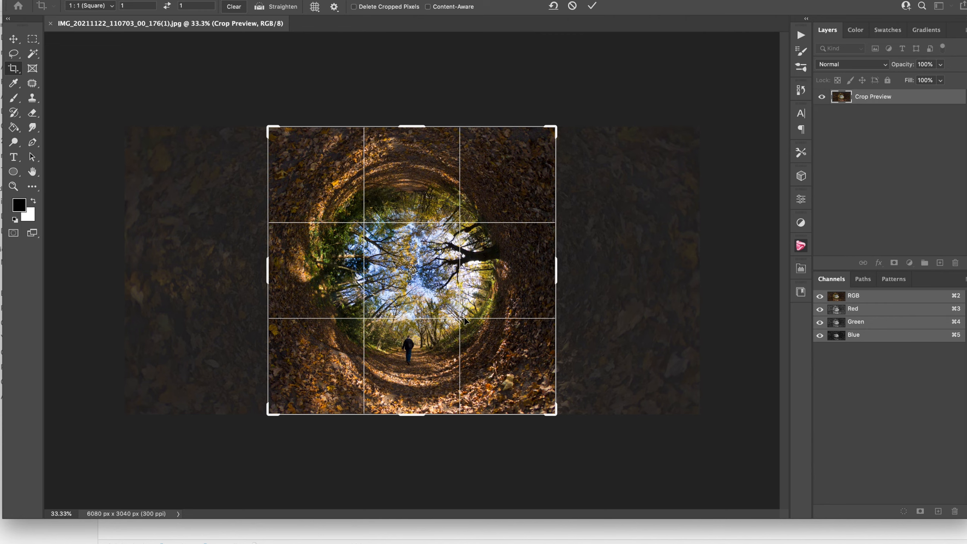
pyautogui.press('Return')
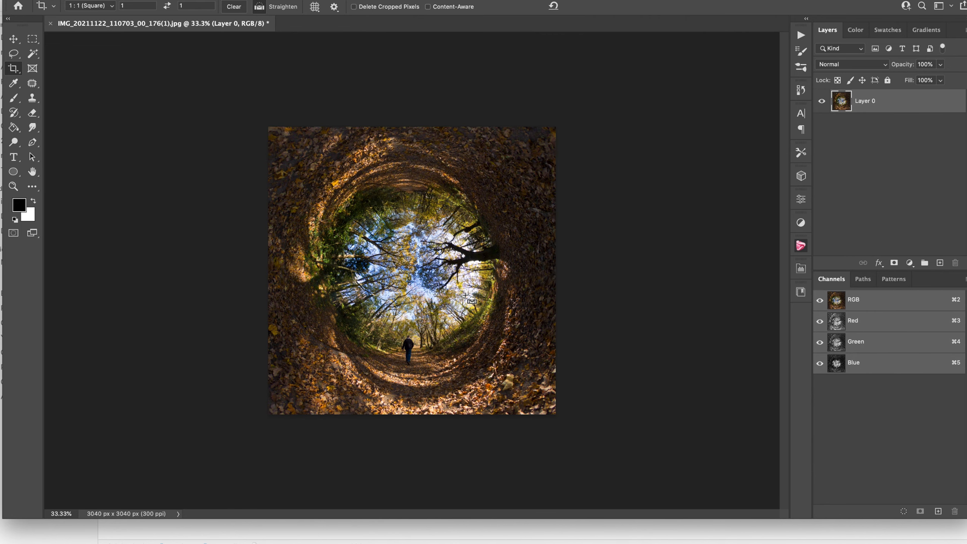
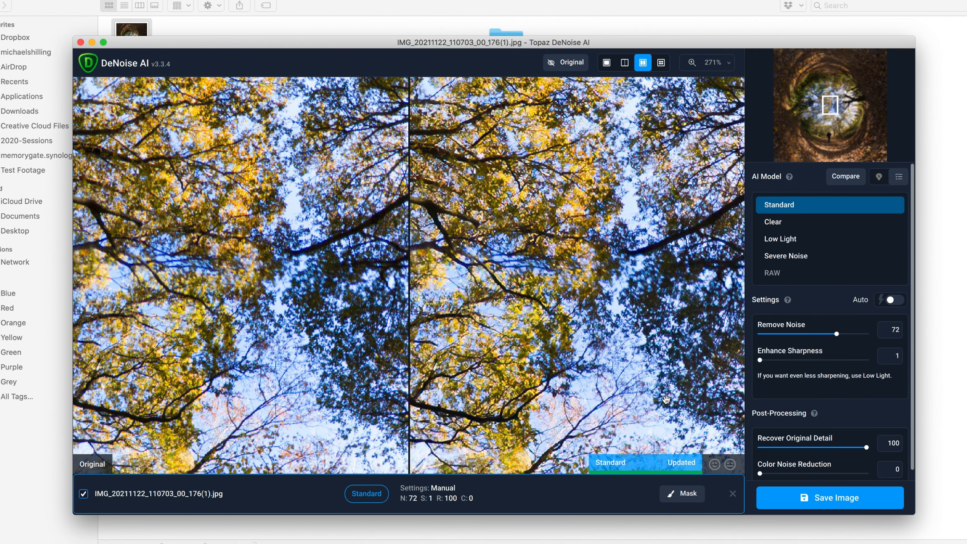
# - In Topaz DeNoise AI, set Remove Noise to 68 and compare the original and denoised treetops
pyautogui.moveTo(564, 388); pyautogui.dragTo(560, 306)
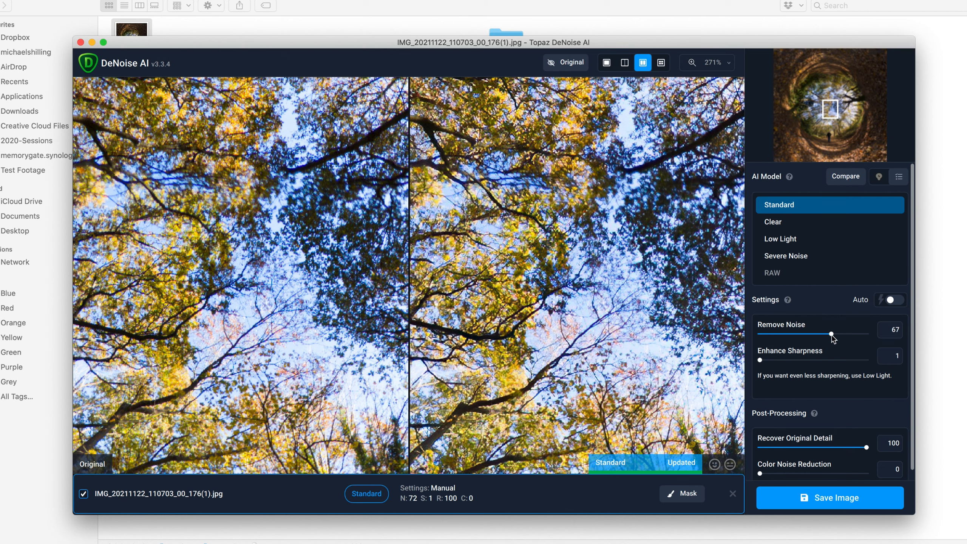
pyautogui.moveTo(524, 284); pyautogui.dragTo(535, 217)
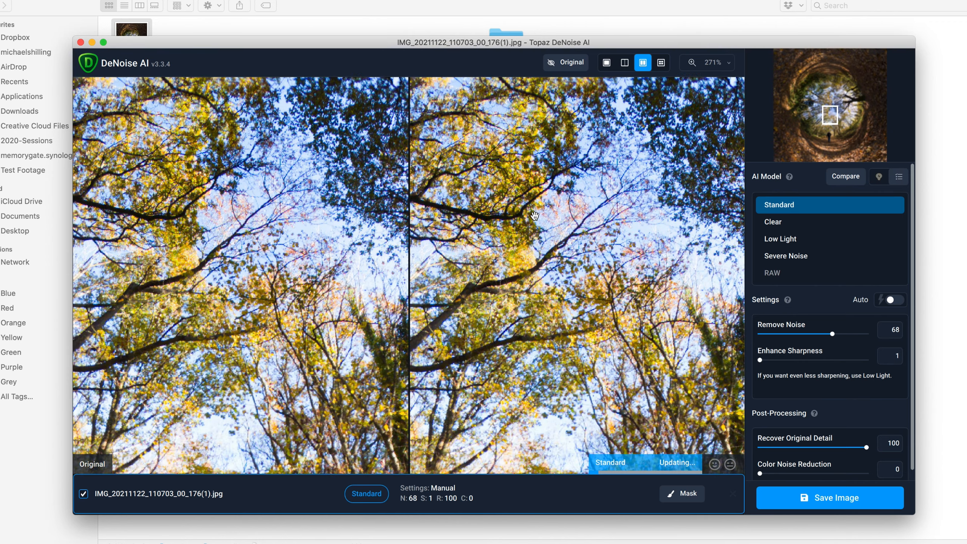
pyautogui.moveTo(539, 423); pyautogui.dragTo(537, 274)
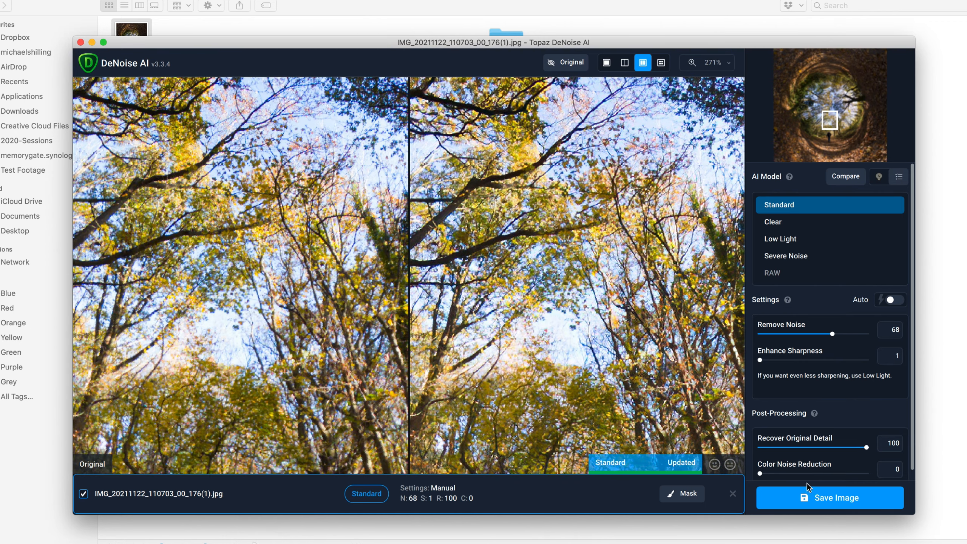
# - Save the denoised image as a JPG at quality 10 in the source directory and close DeNoise AI
pyautogui.click(840, 495)
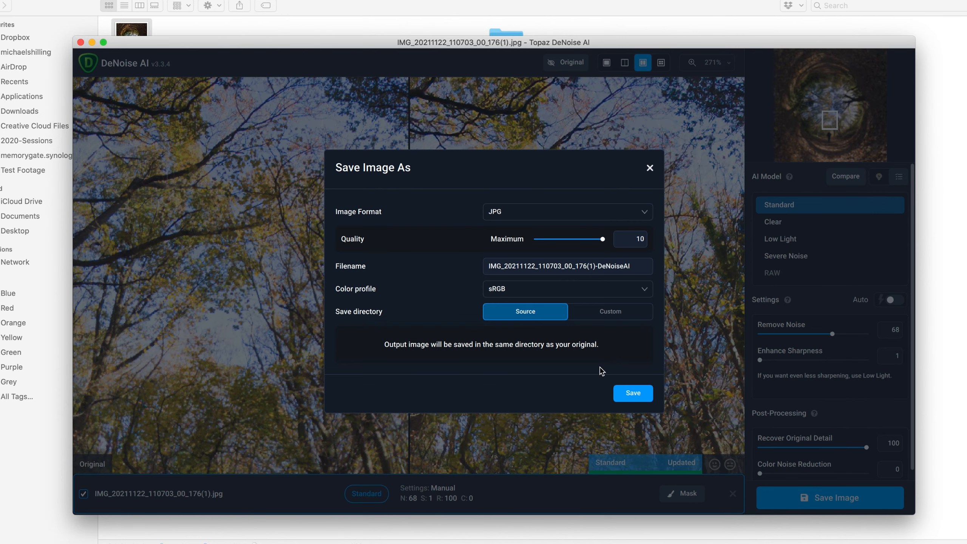
pyautogui.click(635, 384)
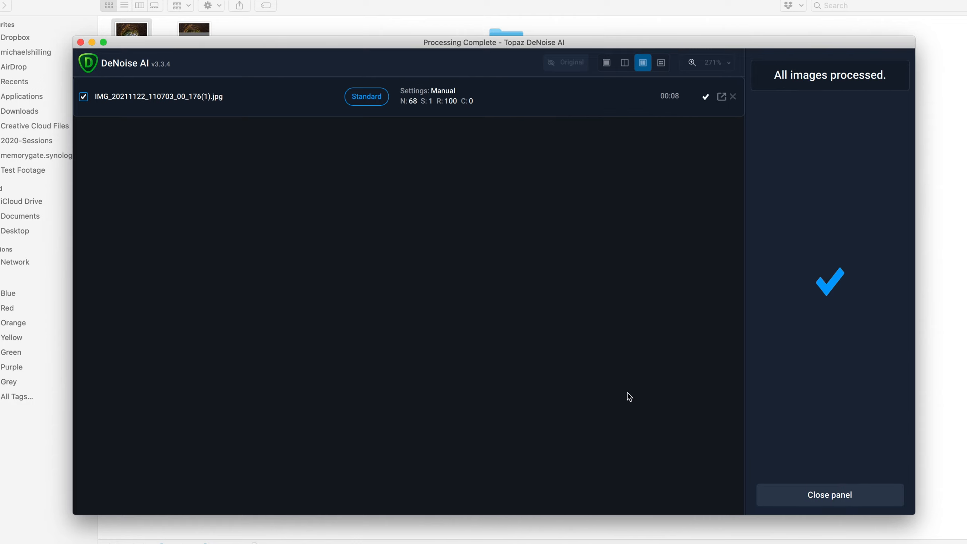
pyautogui.click(81, 42)
# - Preview the denoised JPG in Finder and open it in Topaz Sharpen AI
pyautogui.click(194, 44)
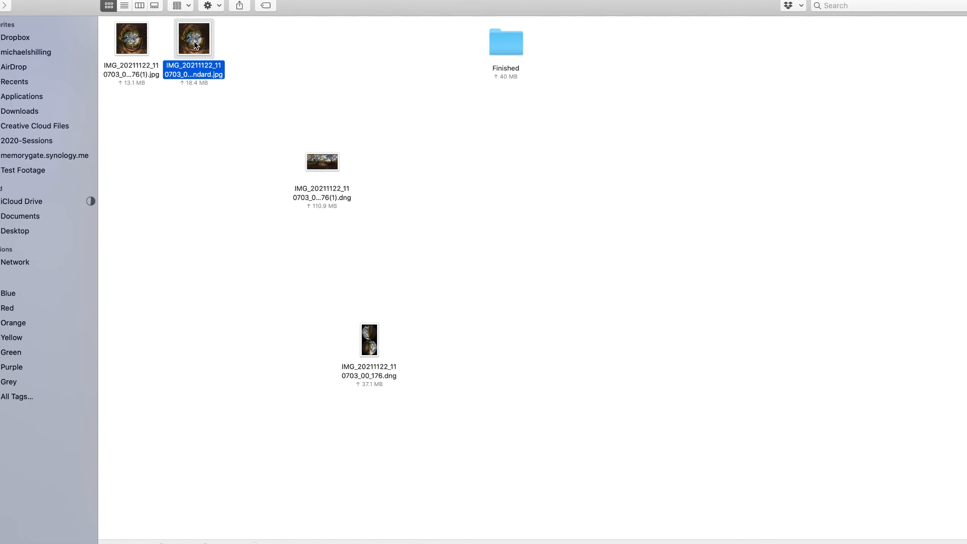
pyautogui.press('space')
pyautogui.press('space')
pyautogui.click(625, 543)
pyautogui.moveTo(230, 21); pyautogui.dragTo(267, 98)
pyautogui.moveTo(199, 47); pyautogui.dragTo(469, 262)
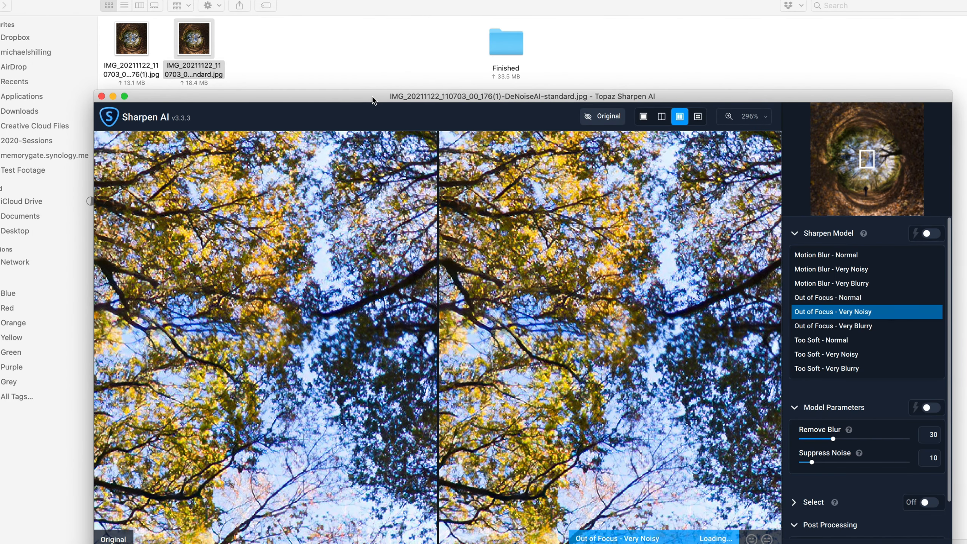
pyautogui.moveTo(372, 96); pyautogui.dragTo(349, 1)
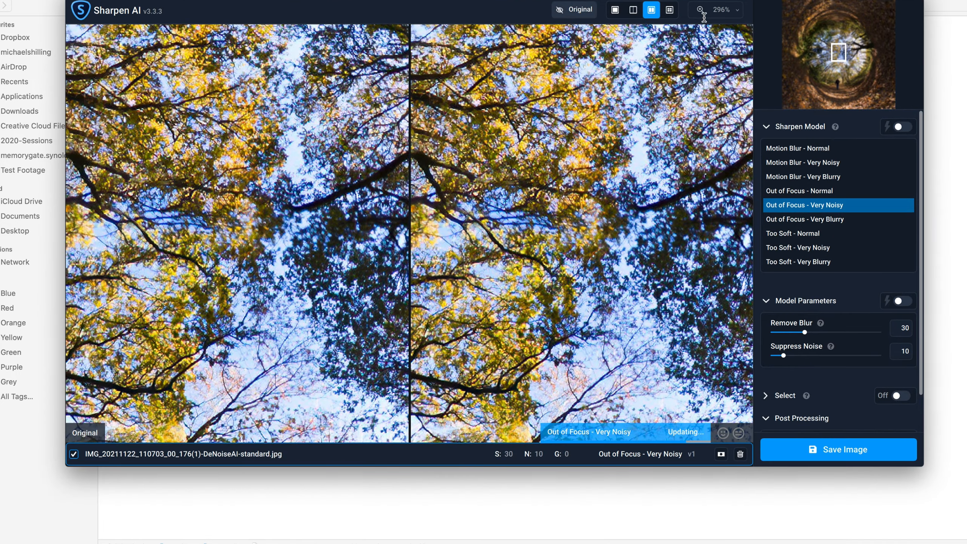
# - Set Suppress Noise to 0 and compare the sharpened preview from the treetops down to the walking figure
pyautogui.click(737, 11)
pyautogui.moveTo(527, 330); pyautogui.dragTo(505, 294)
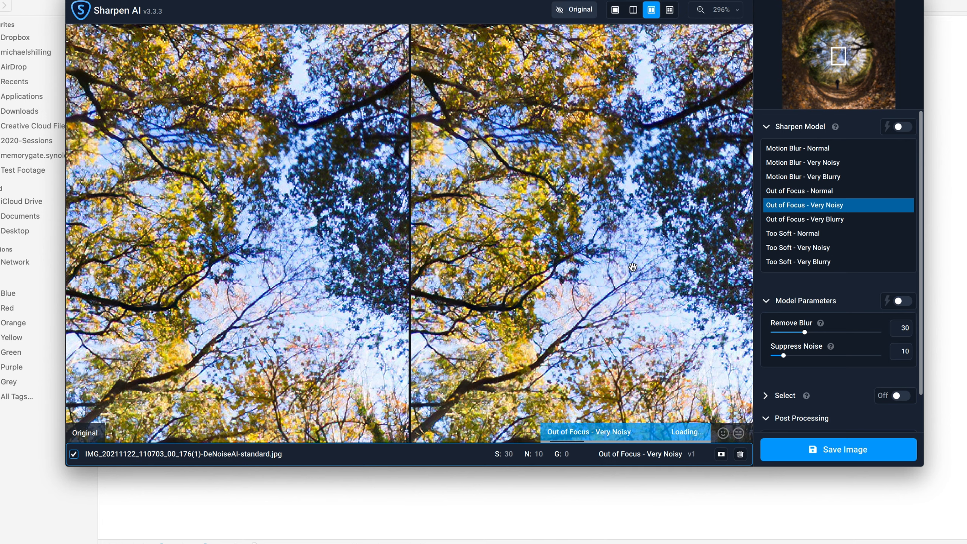
pyautogui.moveTo(783, 355); pyautogui.dragTo(773, 356)
pyautogui.moveTo(498, 380); pyautogui.dragTo(483, 305)
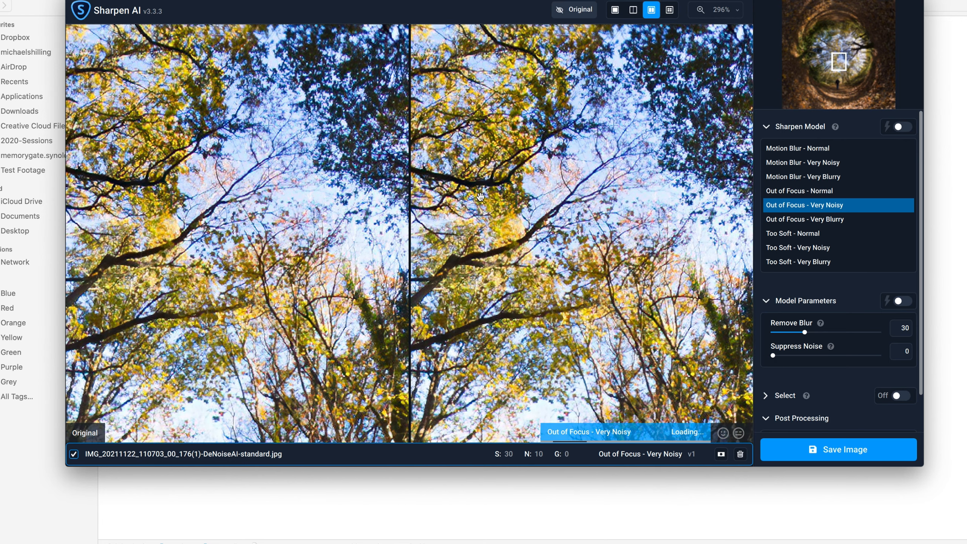
pyautogui.moveTo(480, 197); pyautogui.dragTo(468, 34)
pyautogui.moveTo(493, 397); pyautogui.dragTo(491, 314)
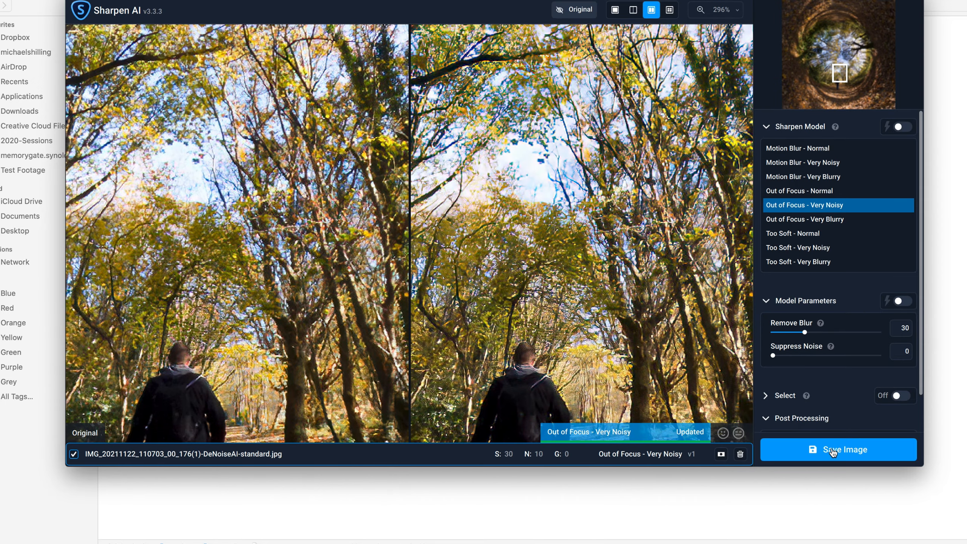
# - Save the sharpened image as a JPG at quality 10 in the source directory and close the processing results
pyautogui.click(833, 450)
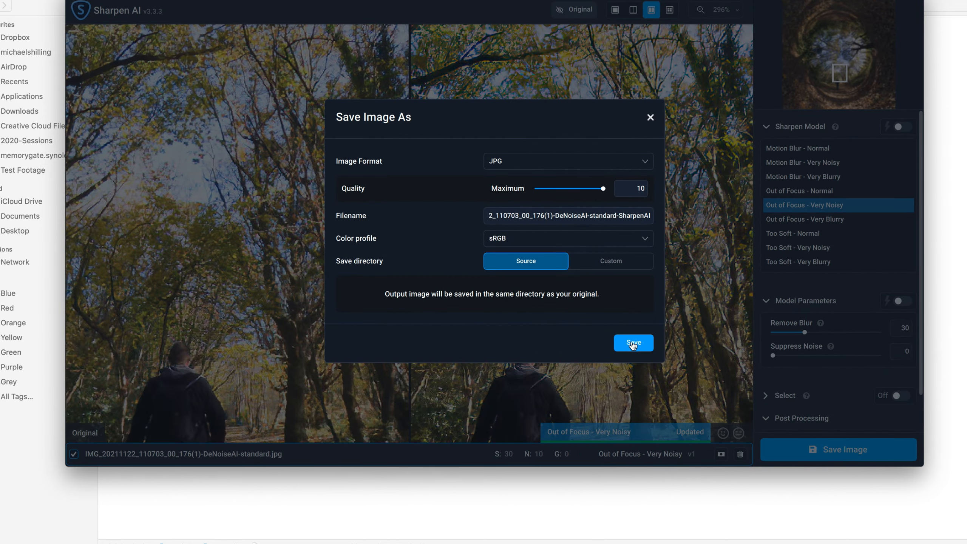
pyautogui.click(634, 343)
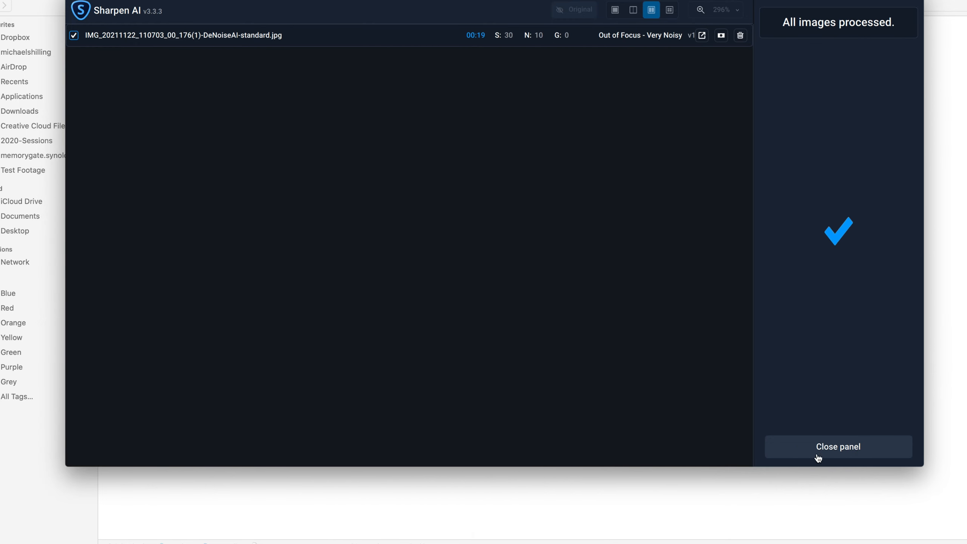
pyautogui.click(819, 458)
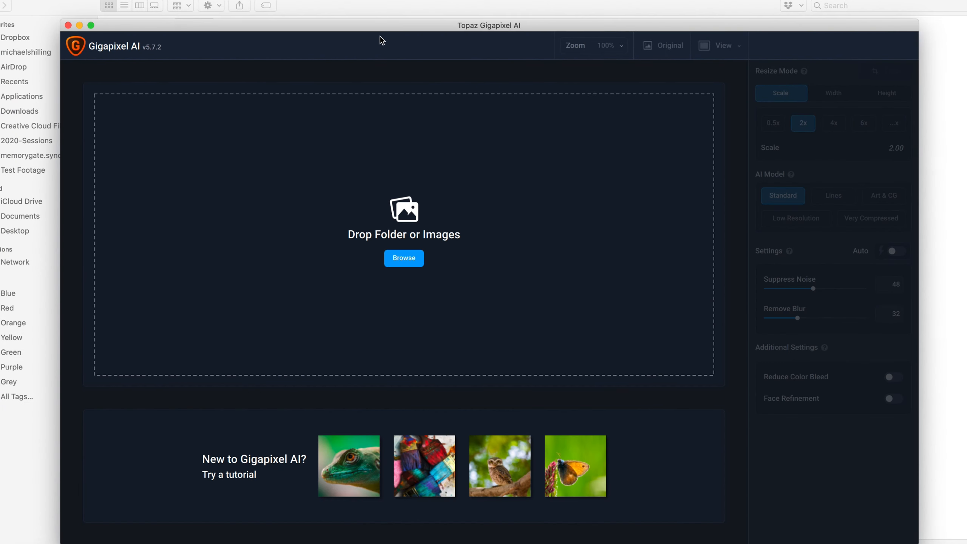
# - Preview the sharpened JPG in the 306 Edits folder in Finder
pyautogui.moveTo(381, 40); pyautogui.dragTo(402, 72)
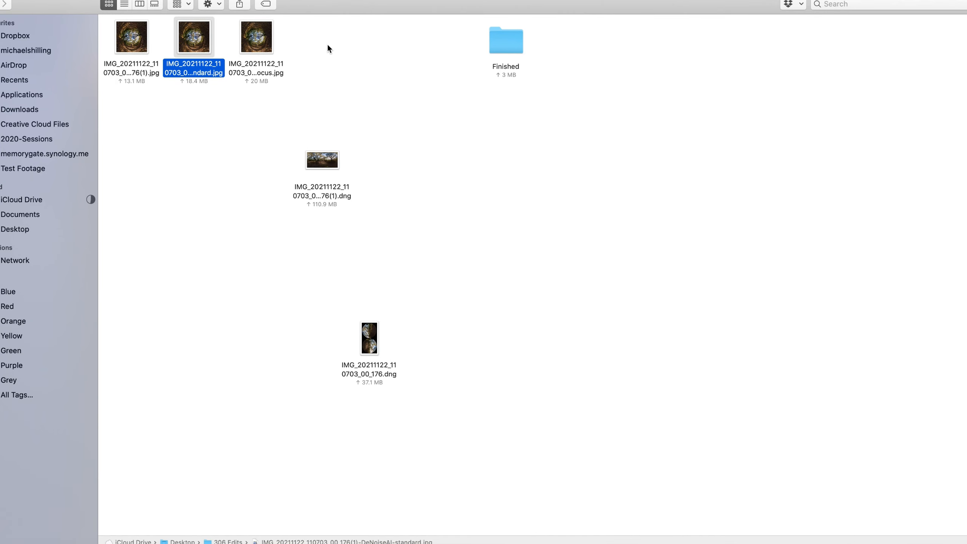
pyautogui.click(267, 40)
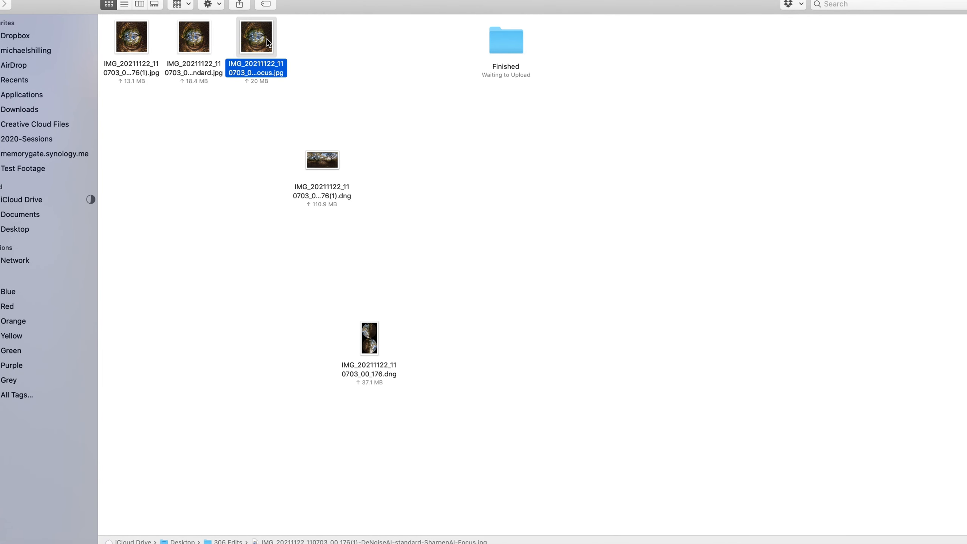
pyautogui.press('space')
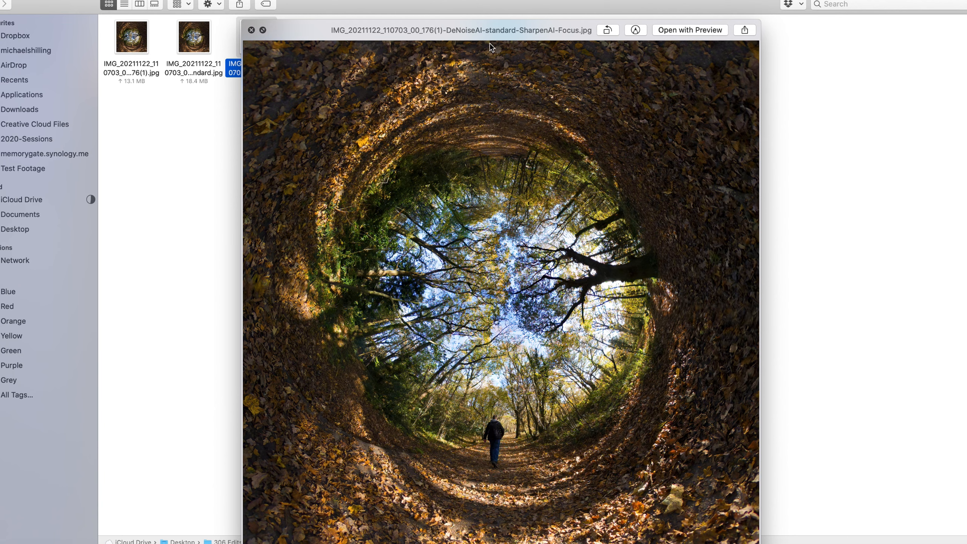
pyautogui.press('space')
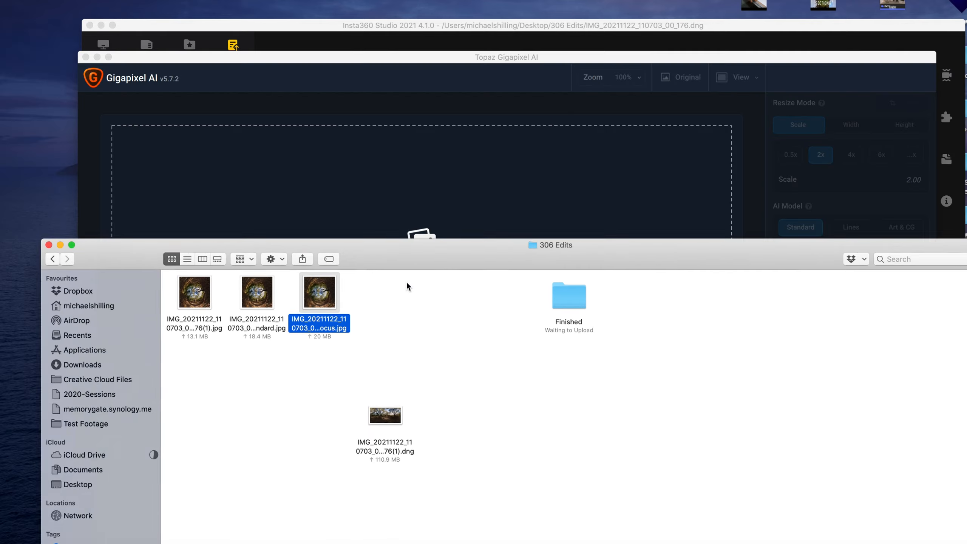
# - Load the sharpened JPG from the 306 Edits folder into Topaz Gigapixel AI
pyautogui.moveTo(393, 261); pyautogui.dragTo(483, 297)
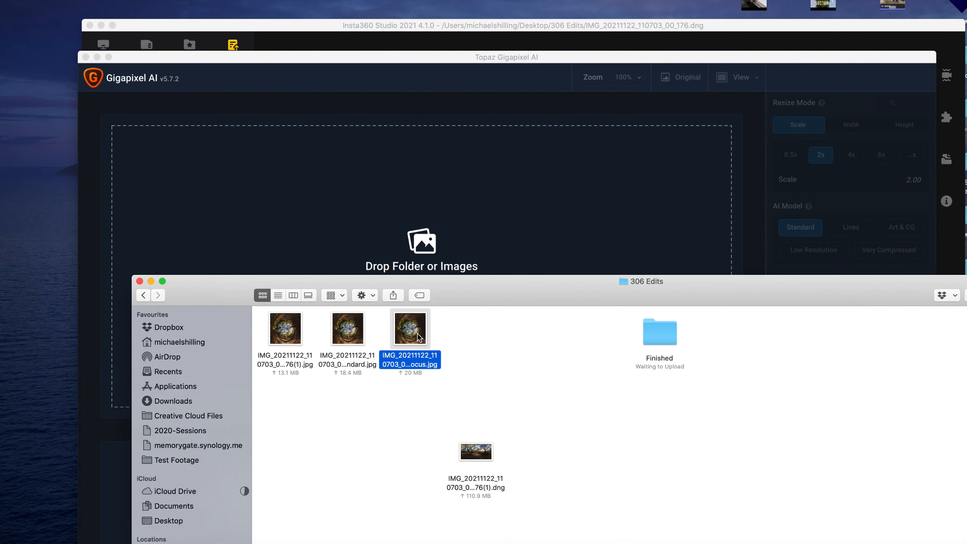
pyautogui.moveTo(417, 334); pyautogui.dragTo(343, 164)
pyautogui.moveTo(286, 58); pyautogui.dragTo(238, 5)
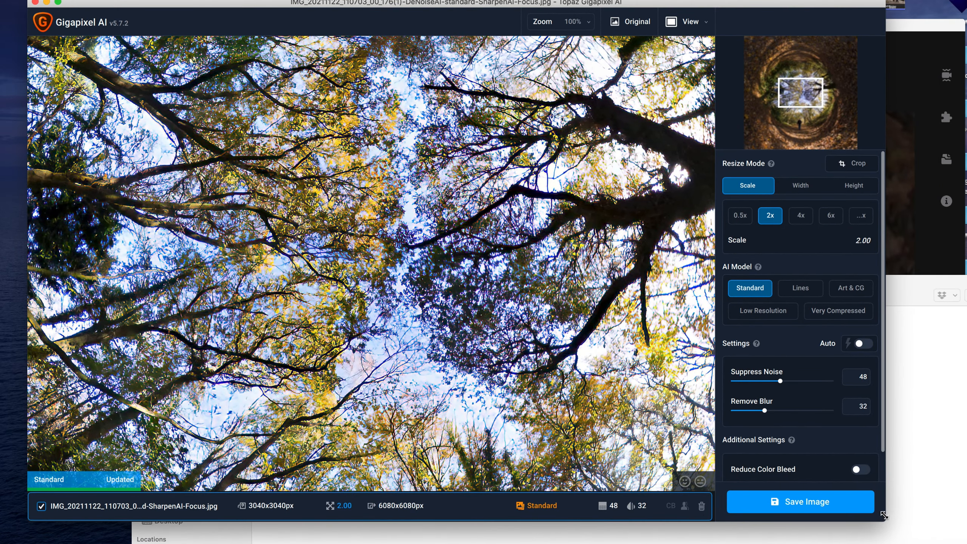
# - Enlarge the Gigapixel window and inspect the 2x preview from the treetops down to the walking figure
pyautogui.moveTo(884, 519); pyautogui.dragTo(942, 543)
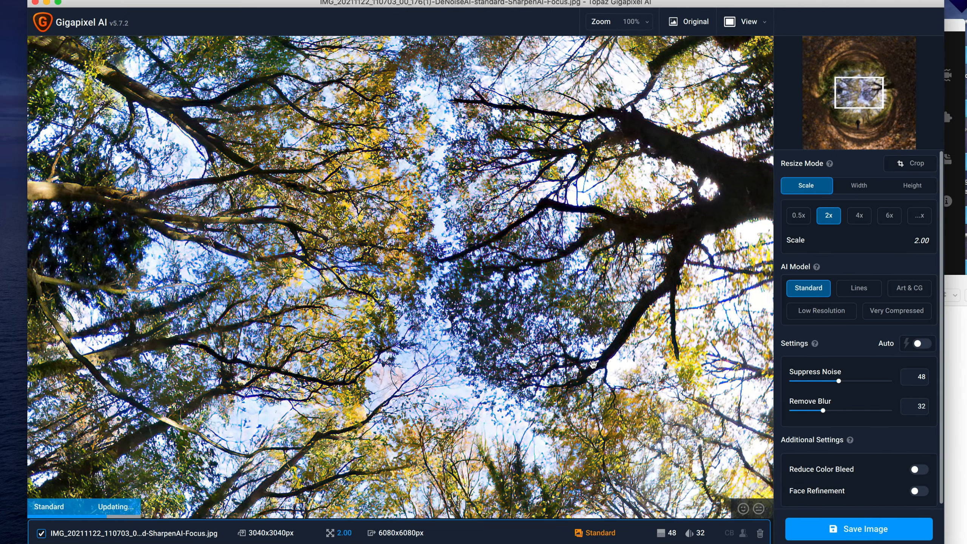
pyautogui.moveTo(498, 461); pyautogui.dragTo(536, 257)
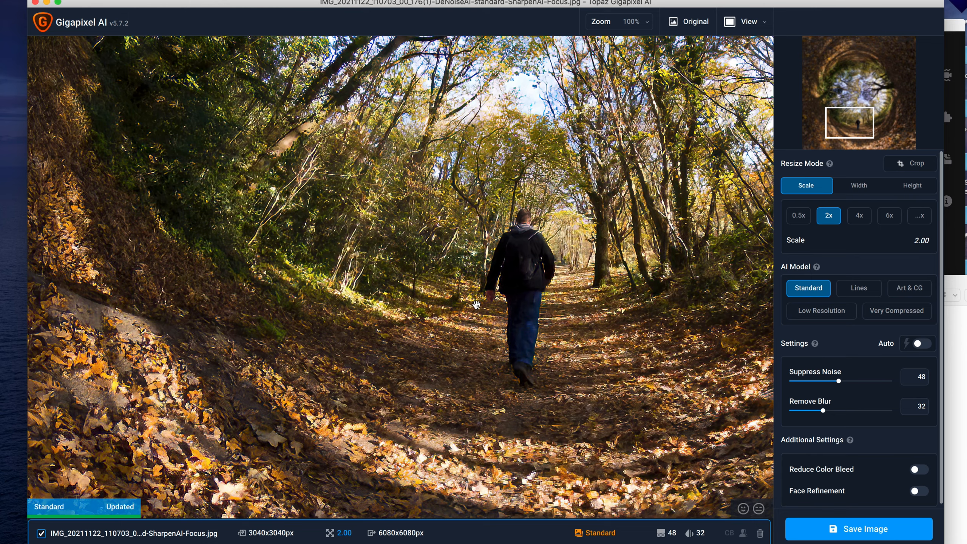
pyautogui.moveTo(687, 131); pyautogui.dragTo(627, 224)
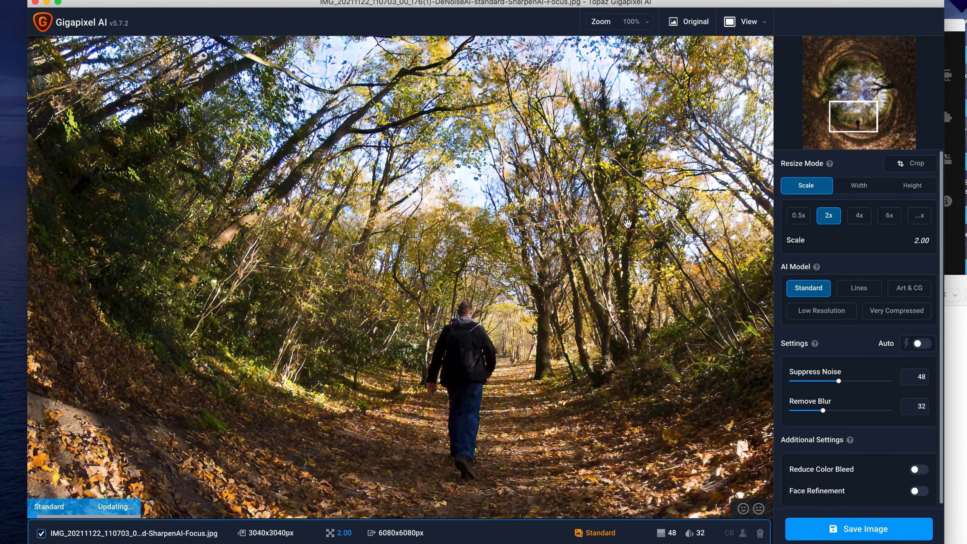
# - Try the 4x scale, inspect the walking figure from head to feet, and return the scale to 2x
pyautogui.click(859, 215)
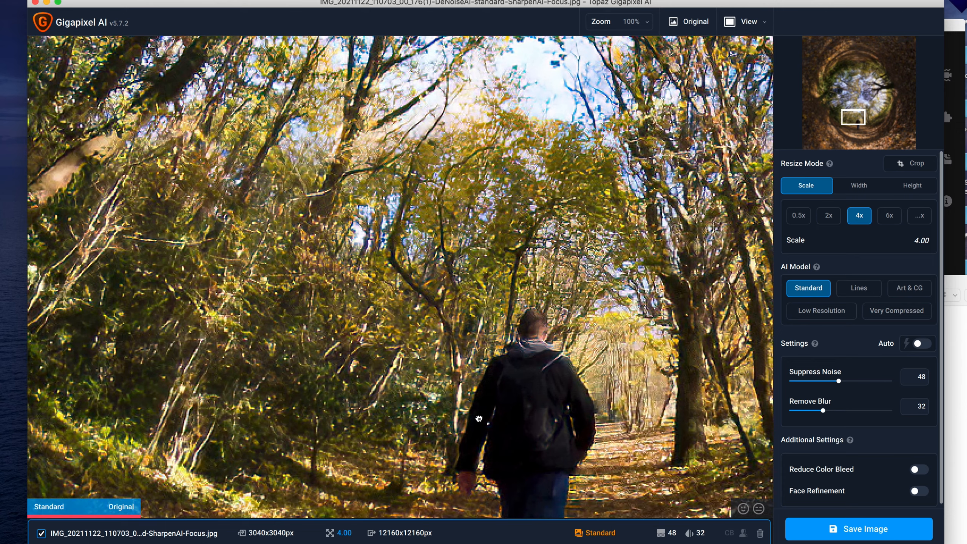
pyautogui.moveTo(479, 419); pyautogui.dragTo(490, 260)
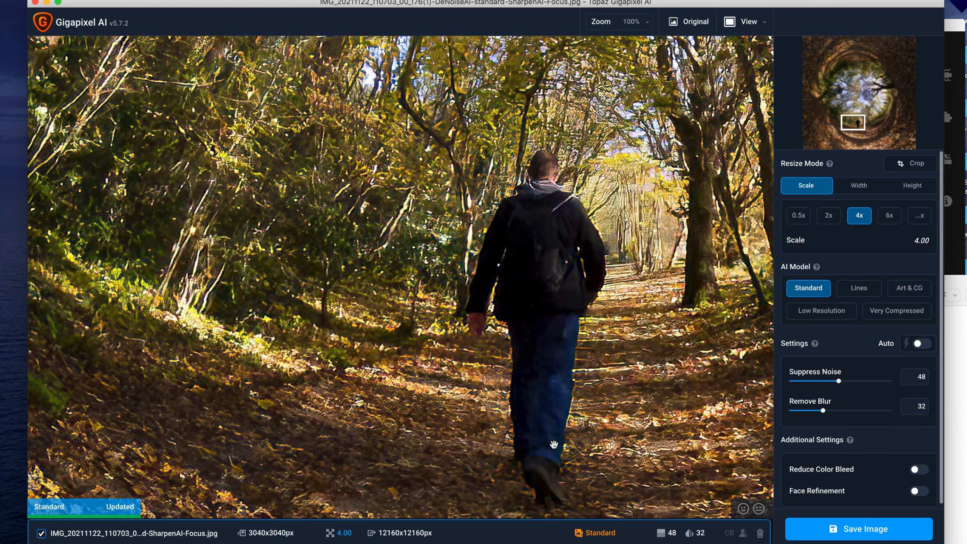
pyautogui.moveTo(553, 444); pyautogui.dragTo(534, 370)
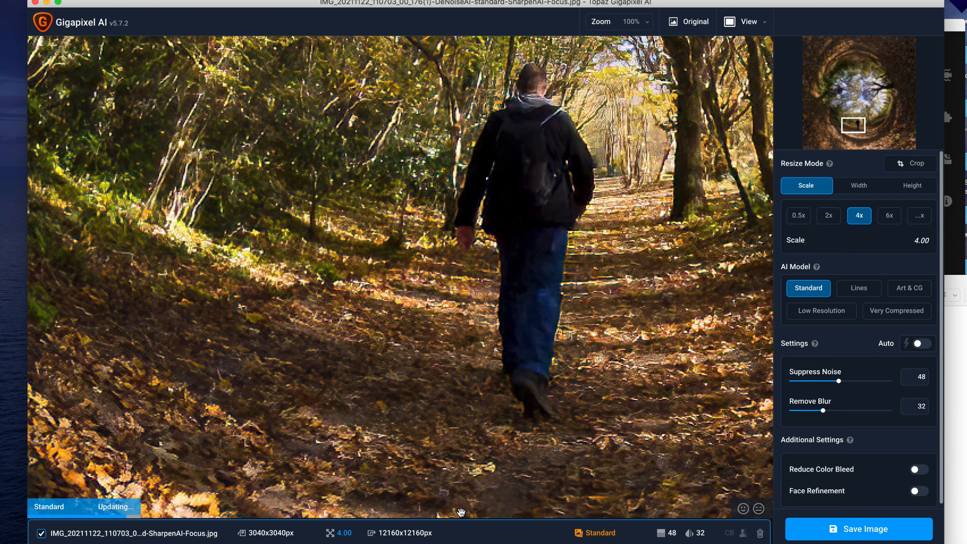
pyautogui.click(829, 216)
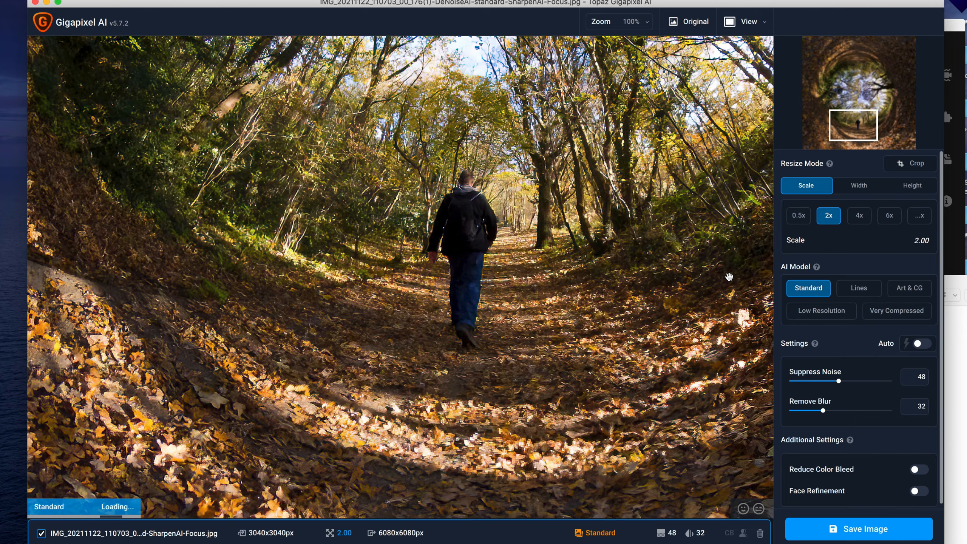
# - Set Remove Blur and Suppress Noise to 0 and leave Reduce Color Bleed switched off
pyautogui.moveTo(824, 410); pyautogui.dragTo(789, 410)
pyautogui.moveTo(839, 381); pyautogui.dragTo(760, 388)
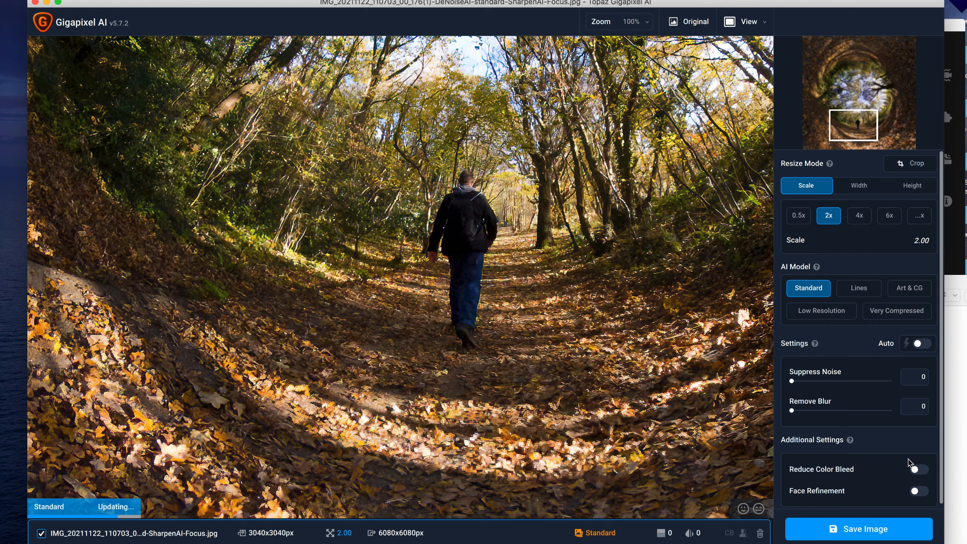
pyautogui.click(916, 471)
pyautogui.click(922, 471)
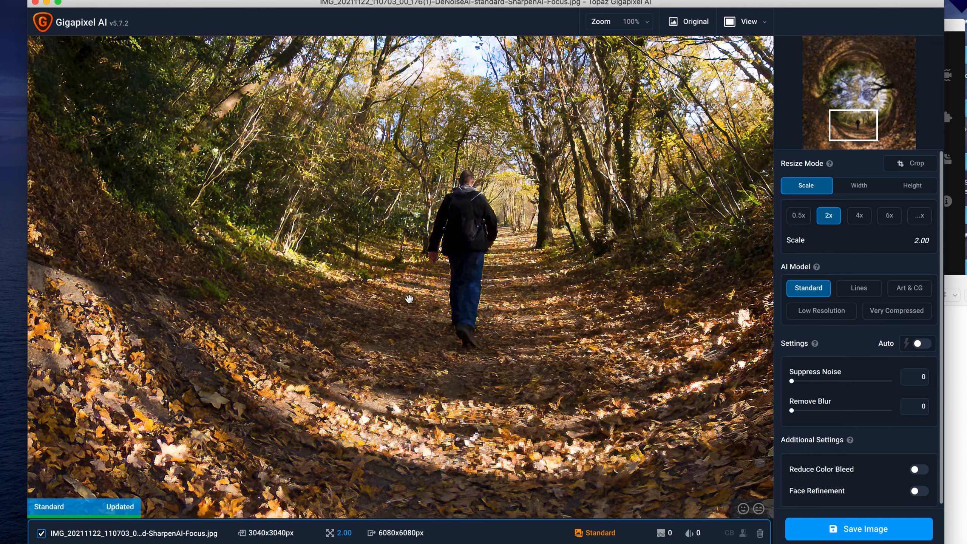
# - Save the 2x upscaled image as a JPG at quality 10 with the Adobe RGB profile in the source directory
pyautogui.click(873, 531)
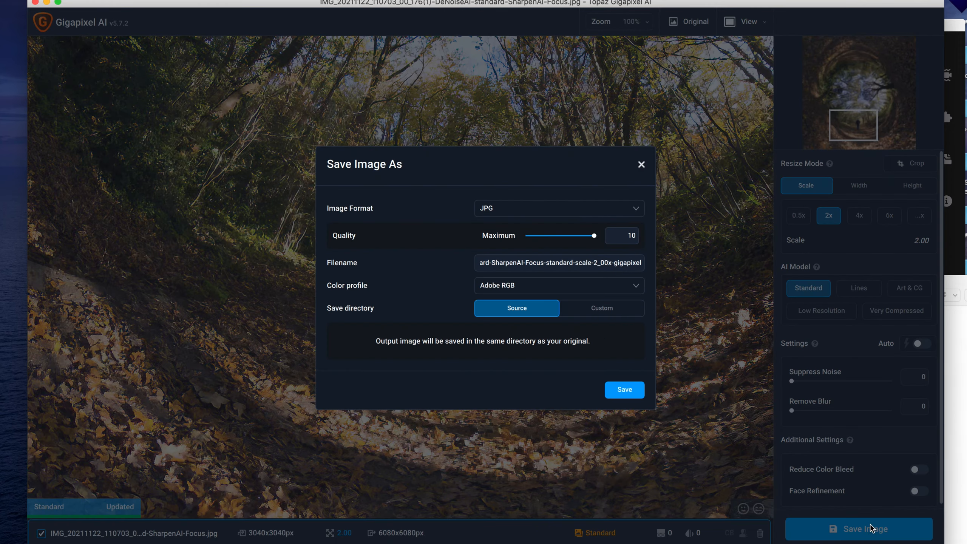
pyautogui.click(625, 389)
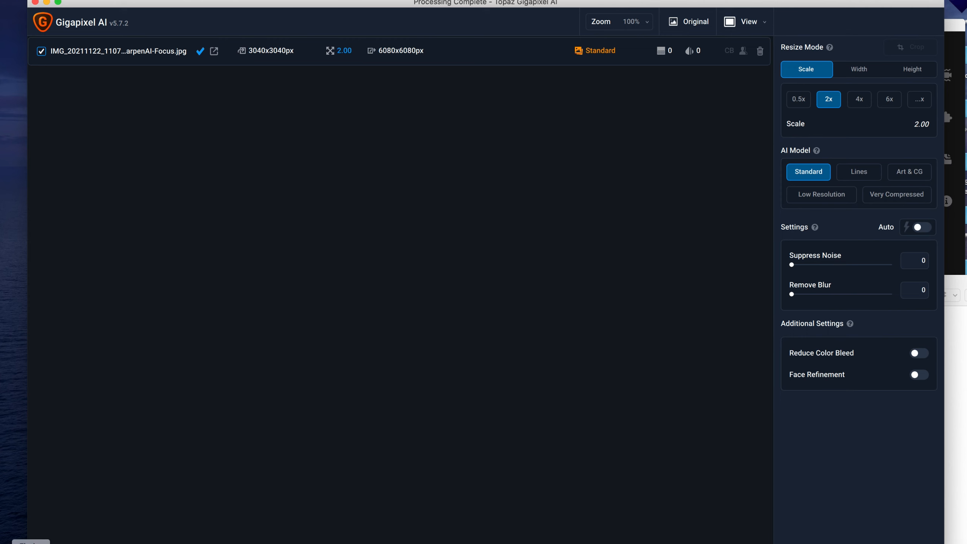
# - Open the upscaled gigapixel JPG from the 306 Edits folder in Photoshop
pyautogui.click(30, 543)
pyautogui.click(491, 346)
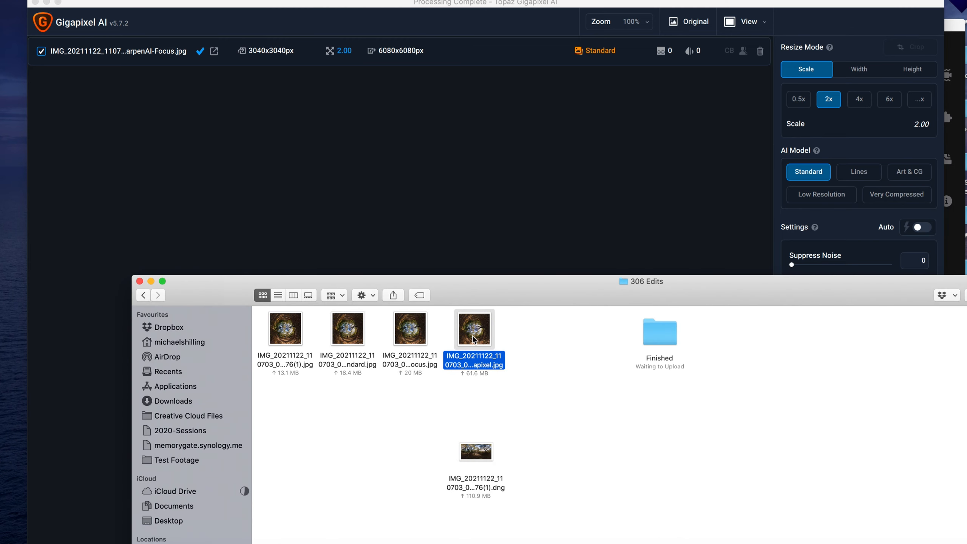
pyautogui.moveTo(473, 336); pyautogui.dragTo(381, 543)
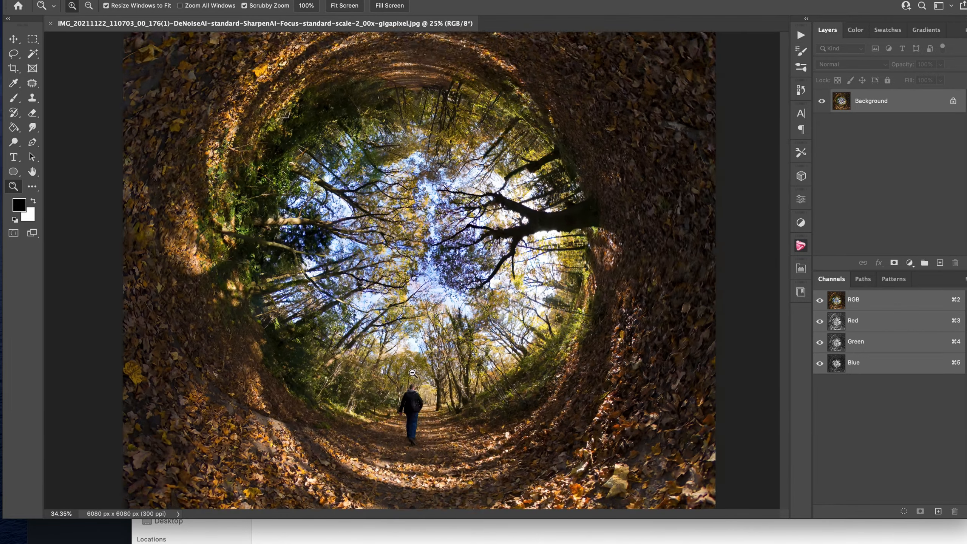
# - Examine the upscaled image's detail around the tree branches and the walking figure, then return to a view of the whole planet
pyautogui.moveTo(408, 315); pyautogui.dragTo(360, 345)
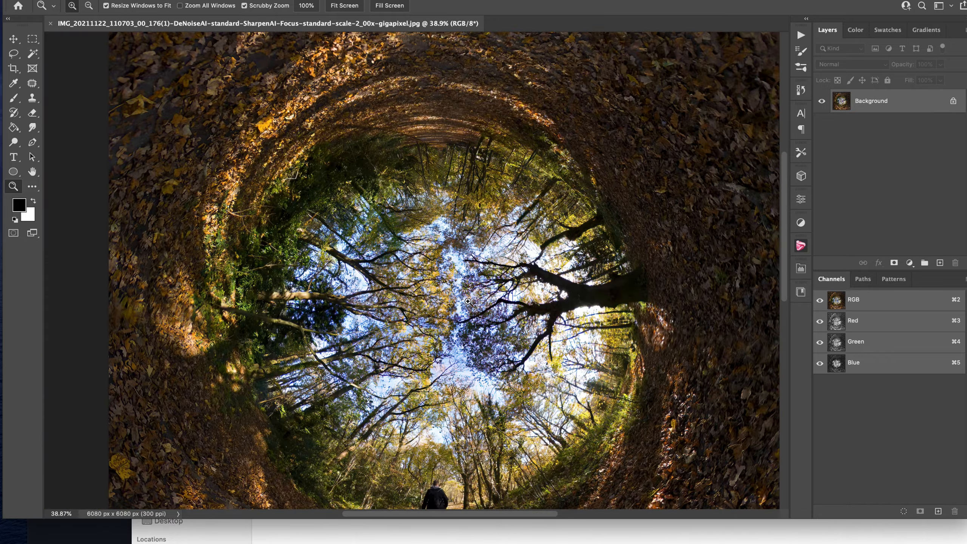
pyautogui.moveTo(468, 302); pyautogui.dragTo(485, 299)
pyautogui.moveTo(784, 251); pyautogui.dragTo(652, 315)
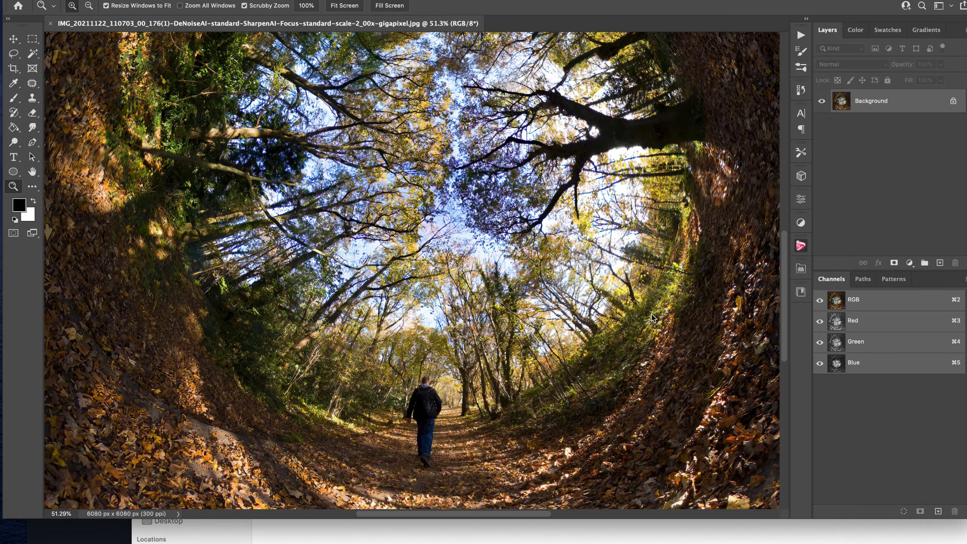
pyautogui.rightClick(426, 312)
pyautogui.click(444, 320)
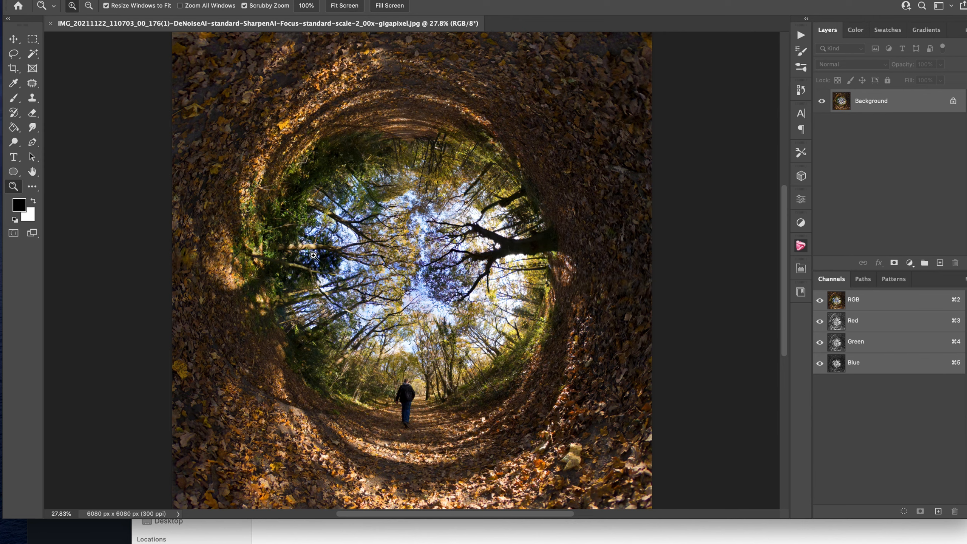
# - Check the upscaled image's pixel dimensions and resolution in Image Size, keeping the original settings
pyautogui.click(114, 1)
pyautogui.click(145, 65)
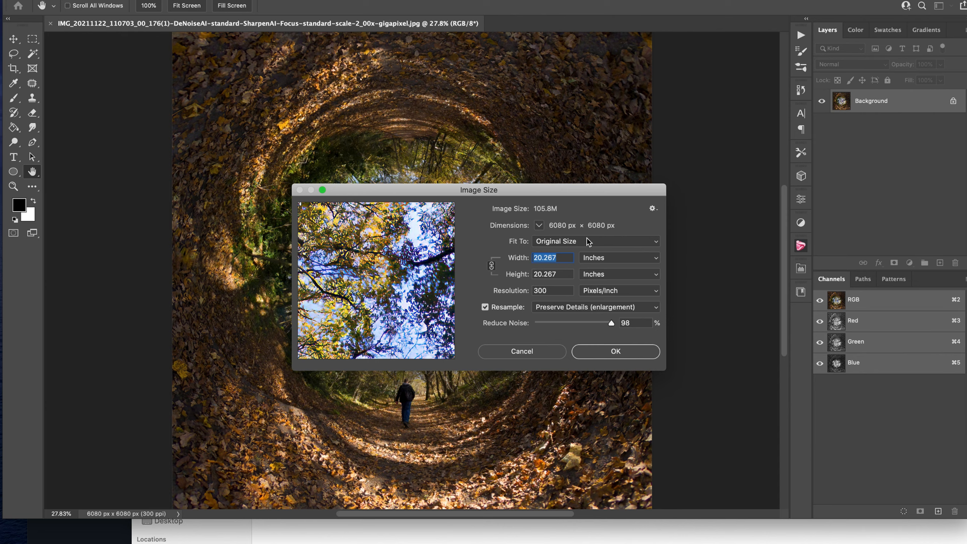
pyautogui.moveTo(606, 191); pyautogui.dragTo(798, 76)
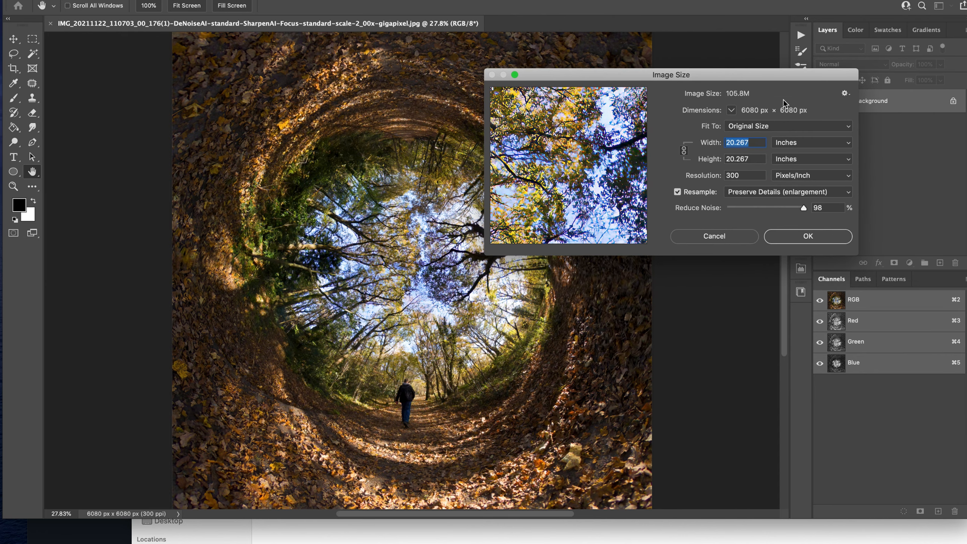
pyautogui.click(815, 237)
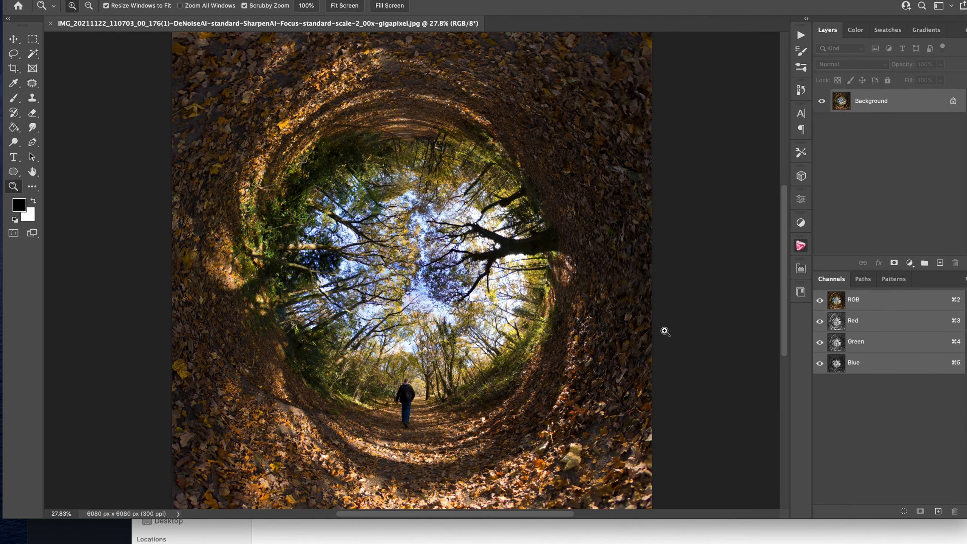